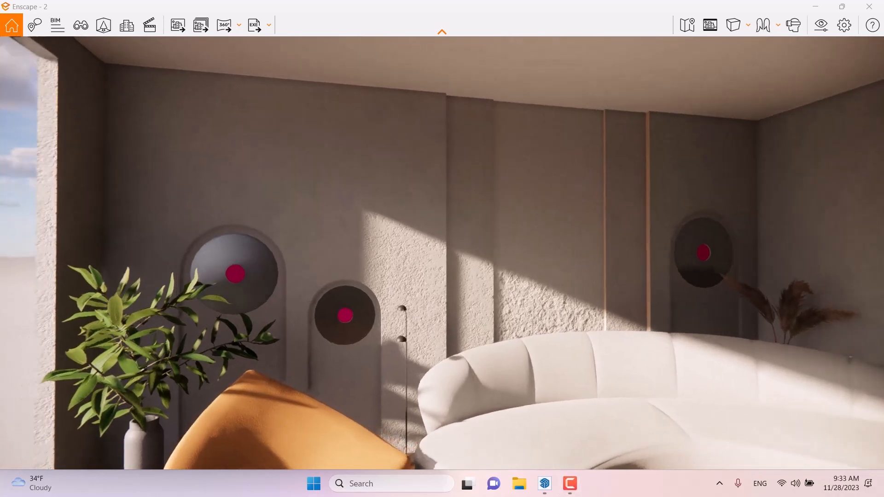
- Fly through the living room to examine the rough plaster wall up close and the overall seating area
key(space)
key(w)
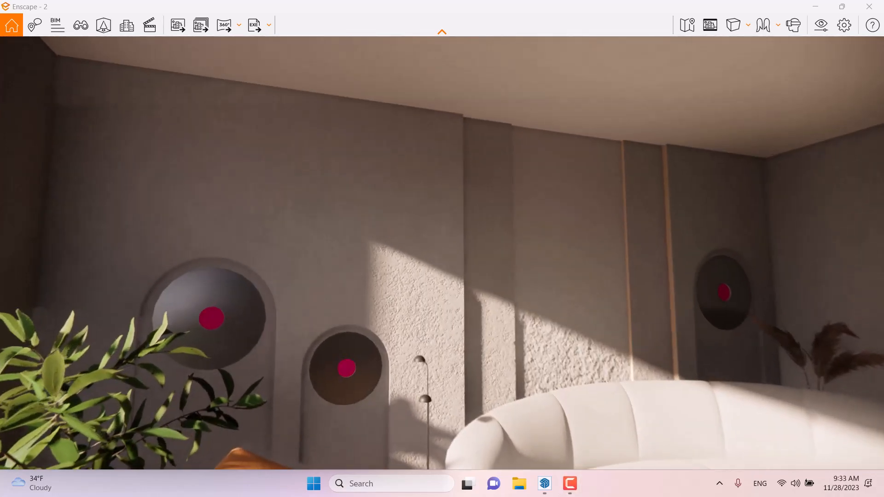
key(w)
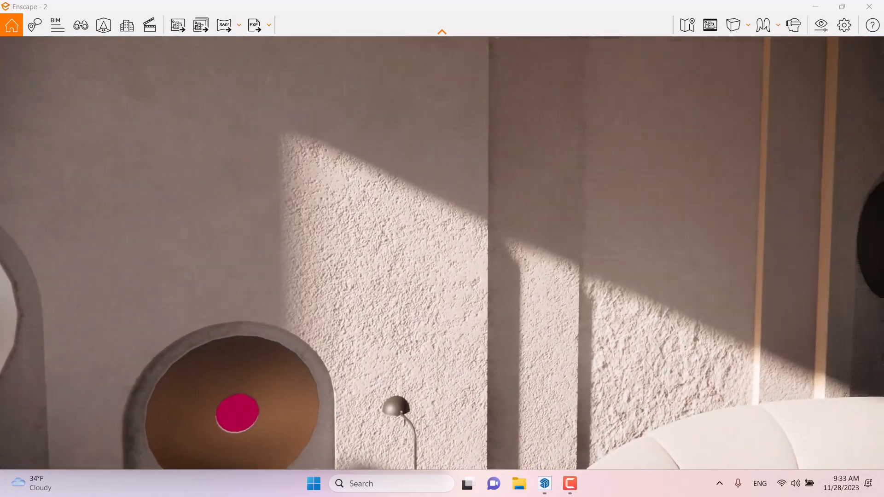
key(s)
key(w)
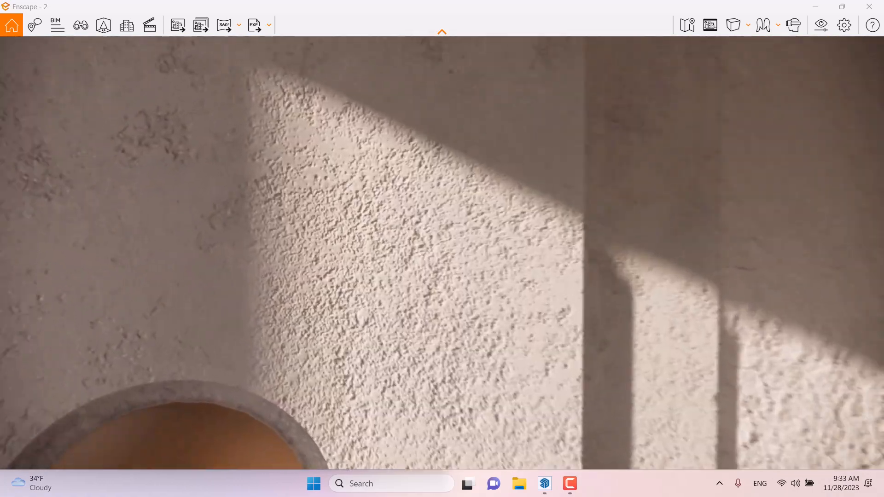
key(s)
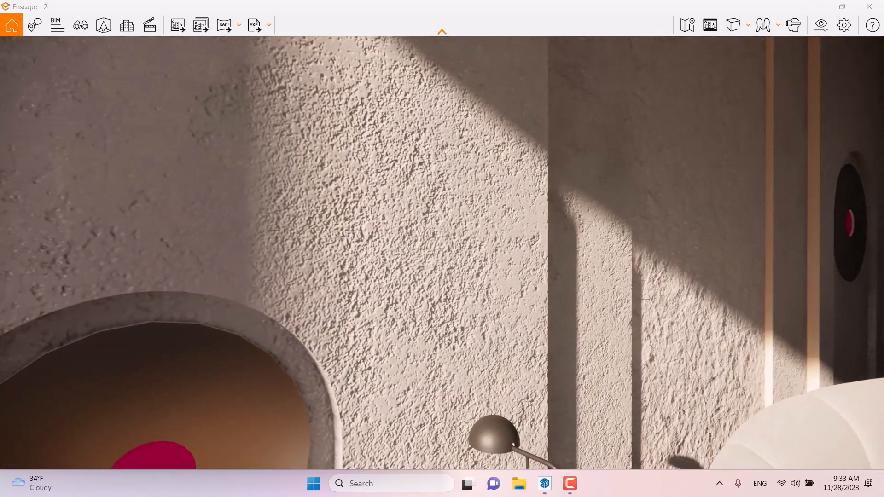
key(w)
drag(442, 253, 489, 253)
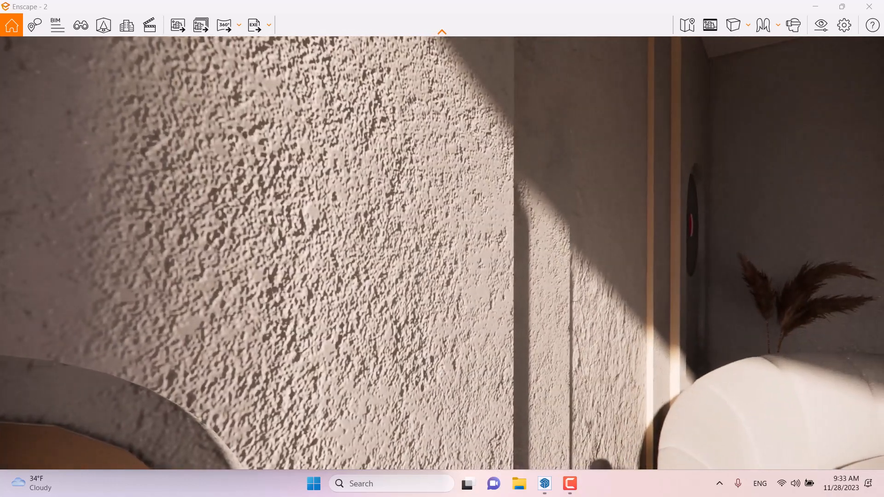
key(s)
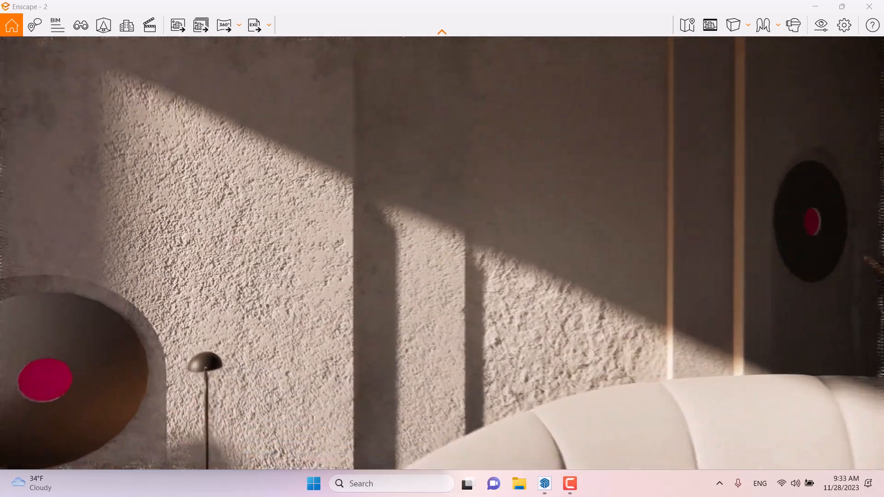
drag(442, 253, 548, 253)
key(s)
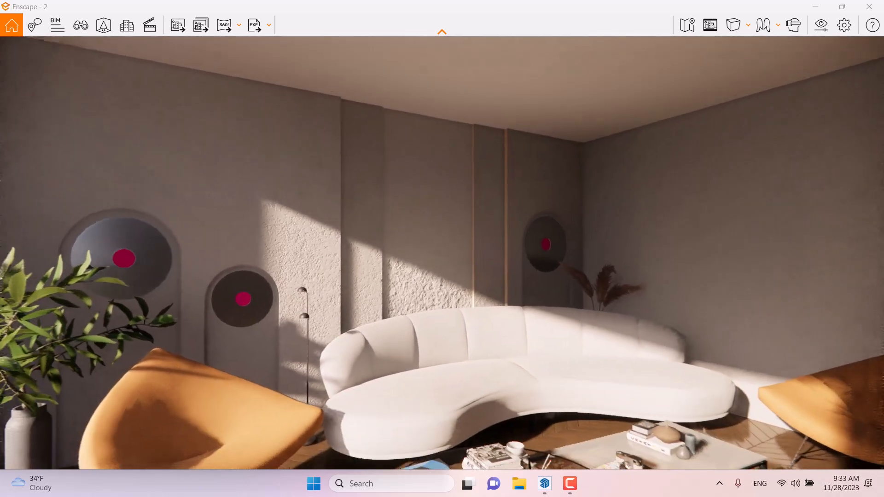
key(s)
drag(442, 253, 389, 265)
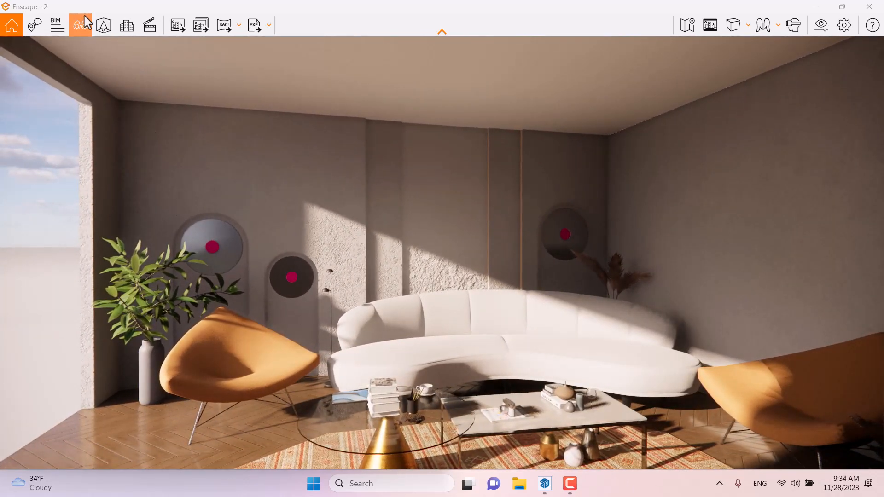
- Switch to the saved view DX11 and turn on the safe frame around the render
click(82, 27)
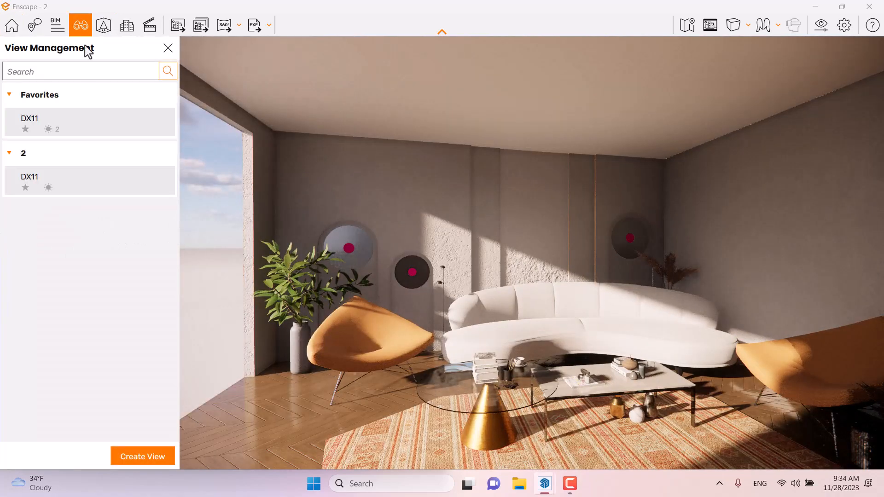
click(54, 186)
click(168, 48)
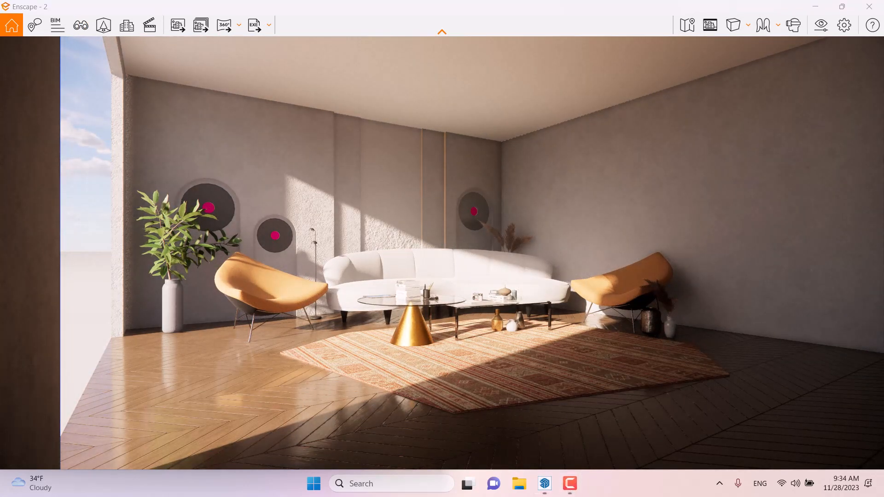
click(704, 31)
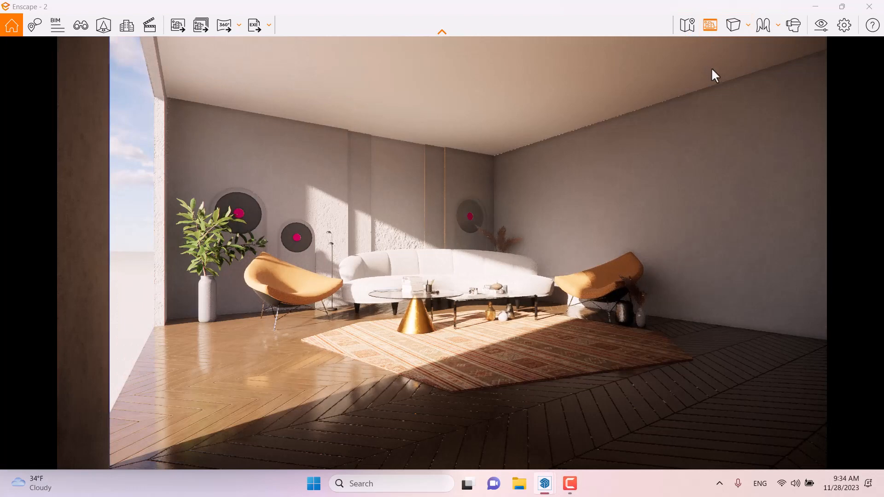
- Set the rendering quality to Ultra in the visual settings and move the dialog aside to uncover the scene
click(818, 30)
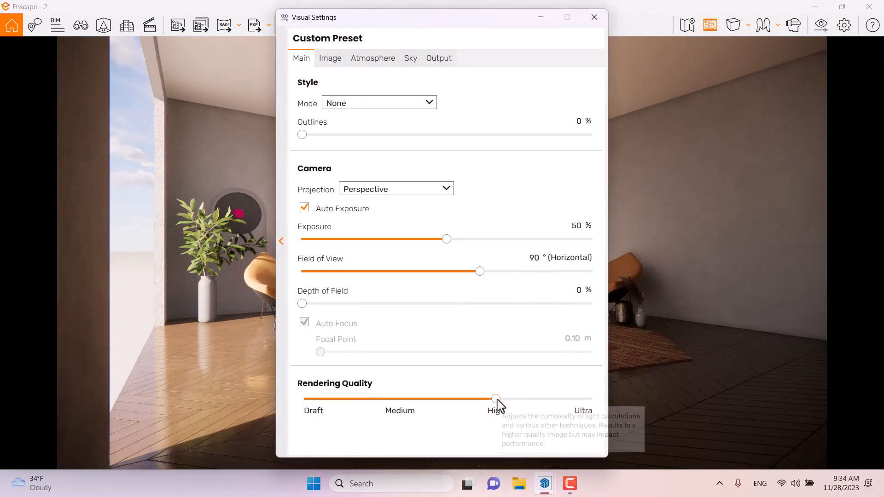
click(572, 405)
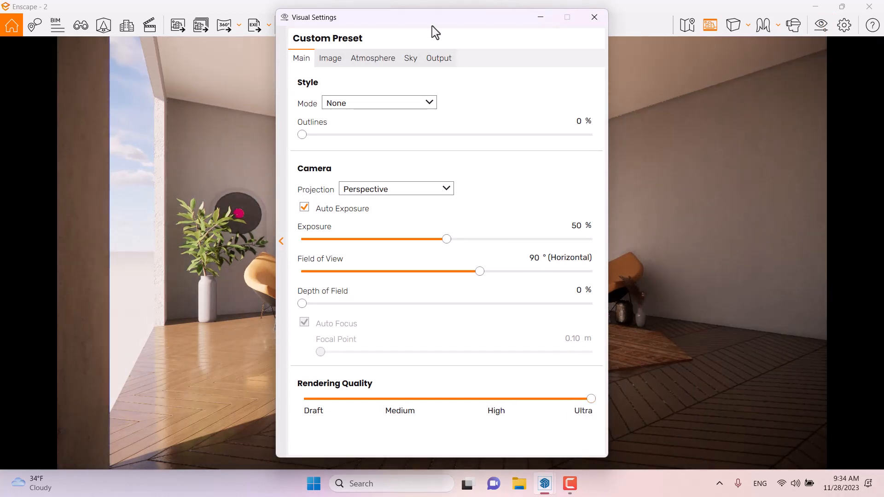
drag(432, 26, 701, 20)
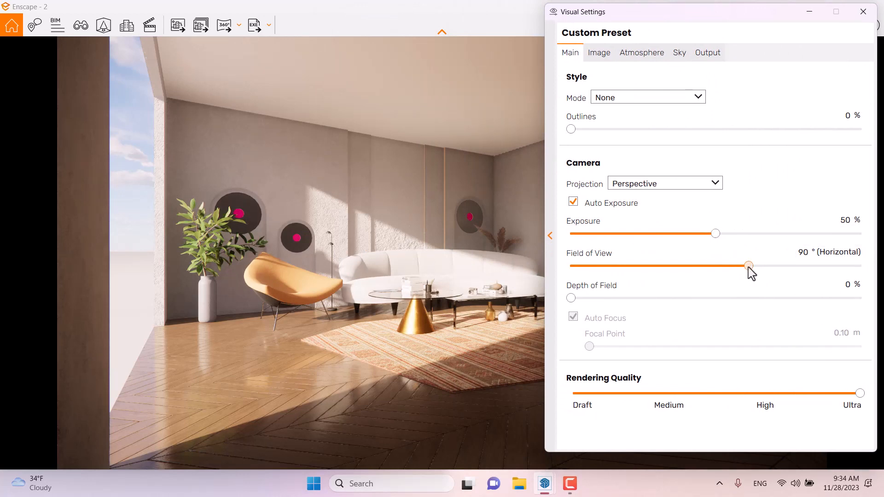
- Set the camera's horizontal field of view to 63° and turn off Auto Exposure
drag(747, 266, 688, 271)
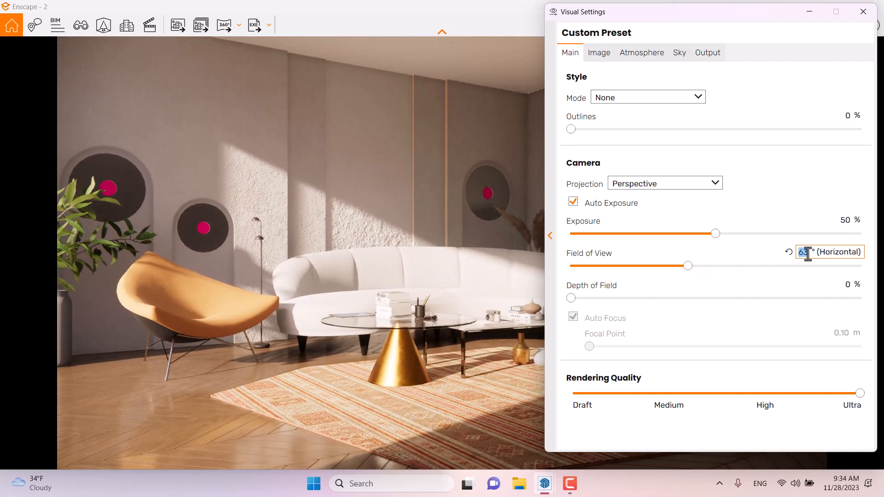
text(63)
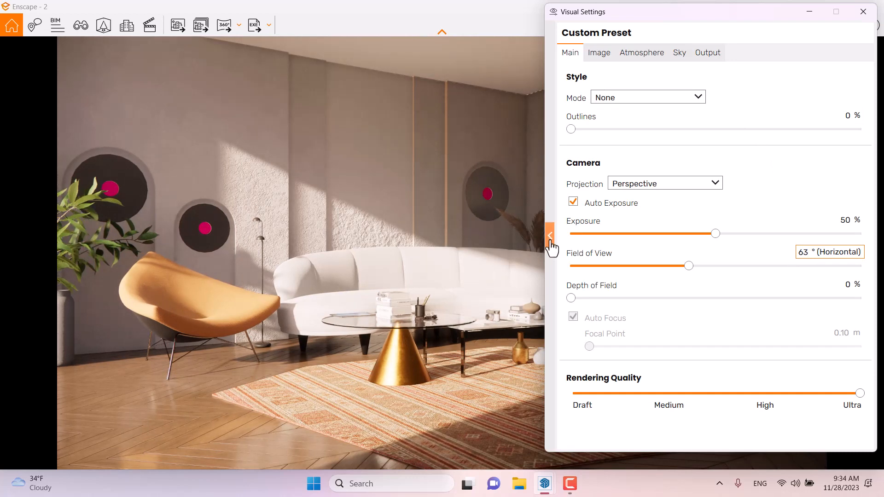
click(573, 202)
- Set the sun brightness to 10 % and both the night sky brightness and shadow sharpness to 0 %
click(644, 53)
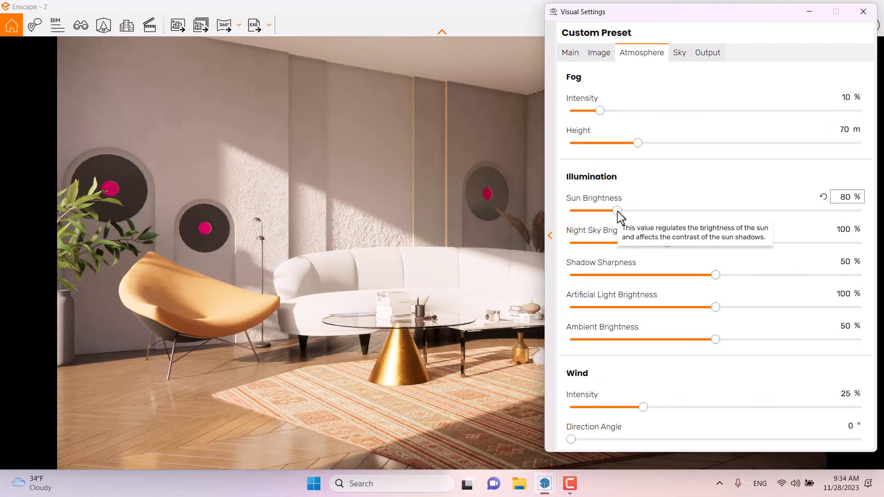
drag(617, 210, 575, 213)
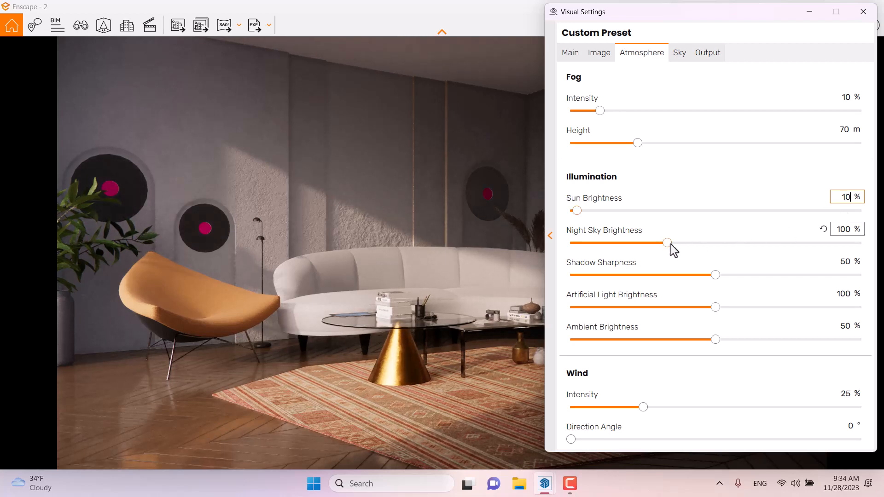
drag(670, 244, 570, 243)
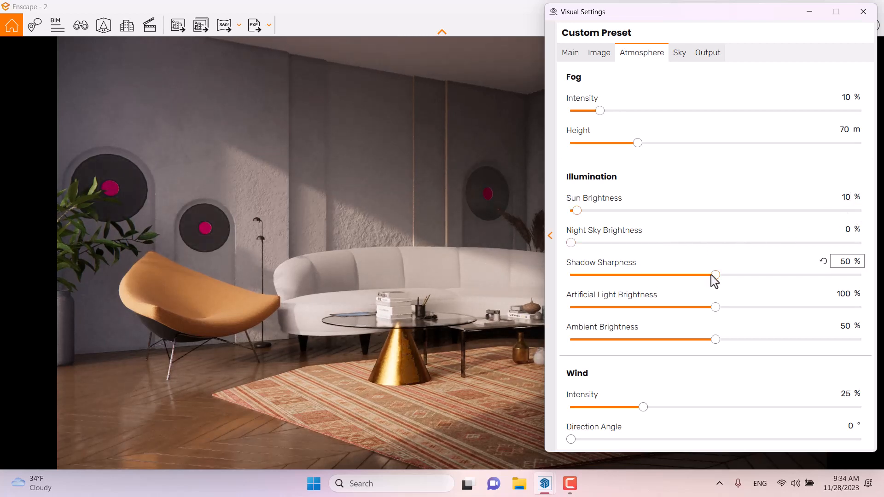
drag(715, 277, 440, 282)
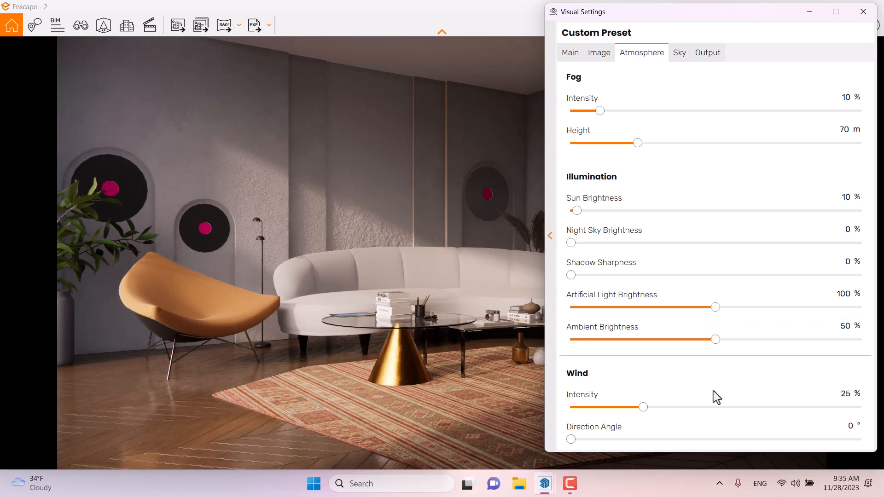
- Set the wind intensity to 0 % and the artificial light brightness to 118 %
click(847, 394)
text(0)
drag(717, 313, 770, 317)
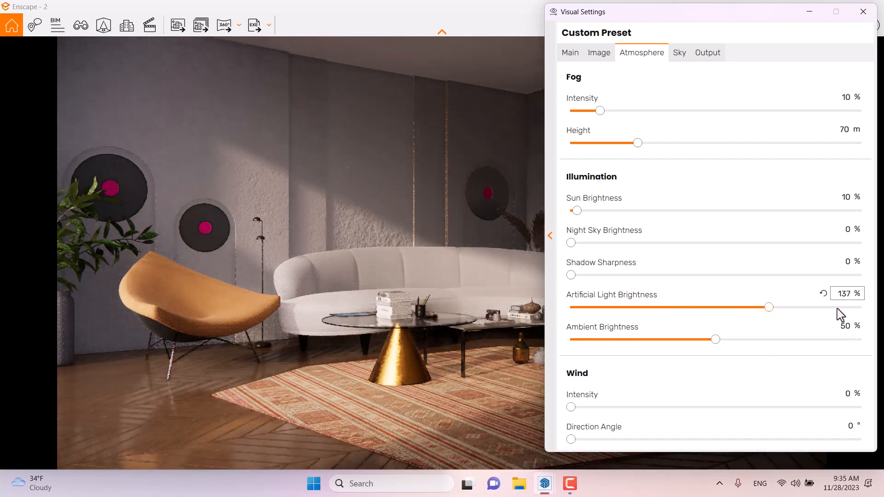
click(845, 294)
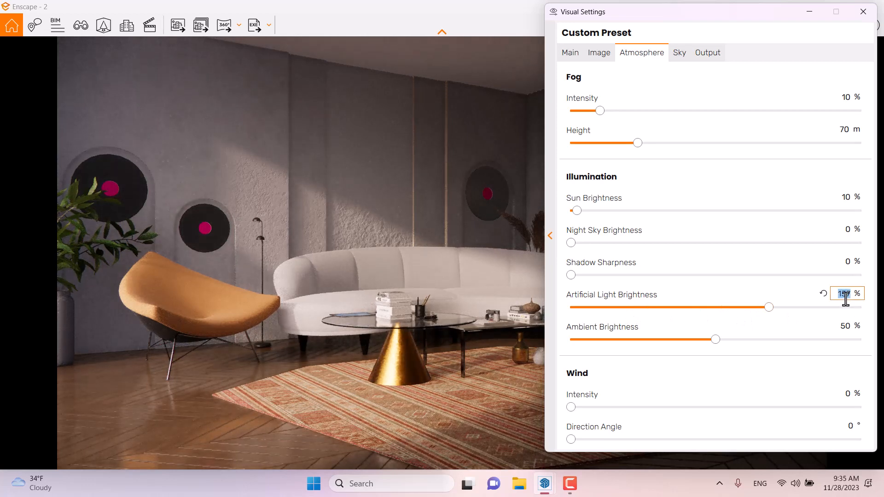
key(BackSpace)
key(Return)
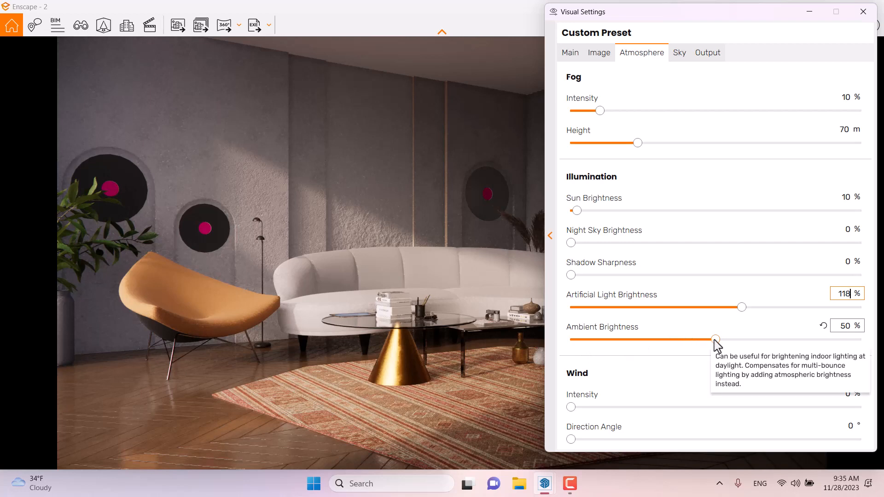
- Restore the render window to half the screen beside SketchUp and move the Visual Settings dialog clear of the render
drag(660, 13, 275, 50)
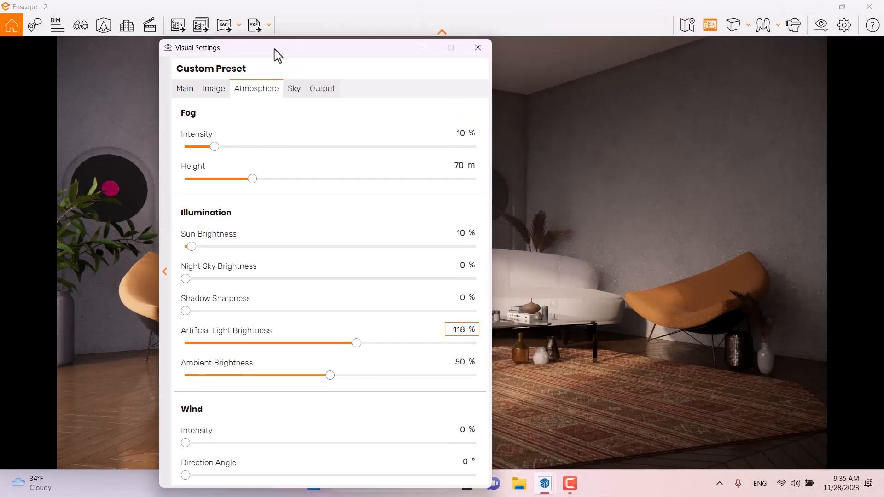
double_click(423, 2)
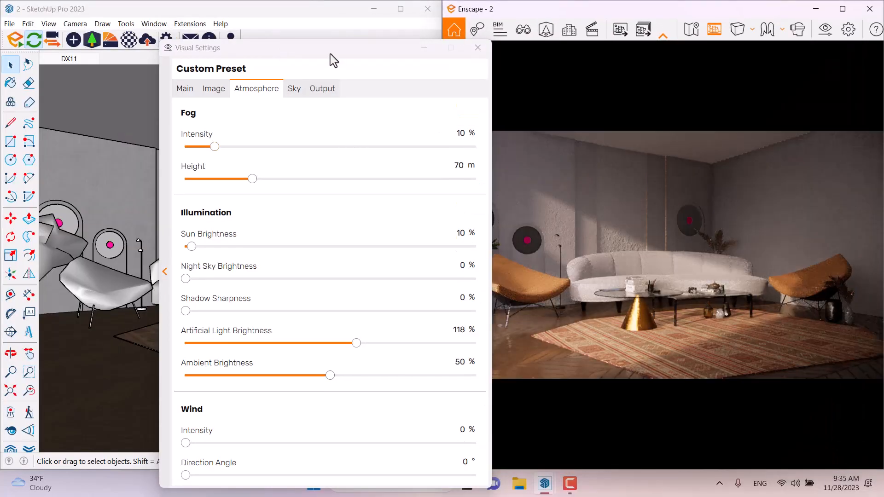
drag(330, 54, 243, 26)
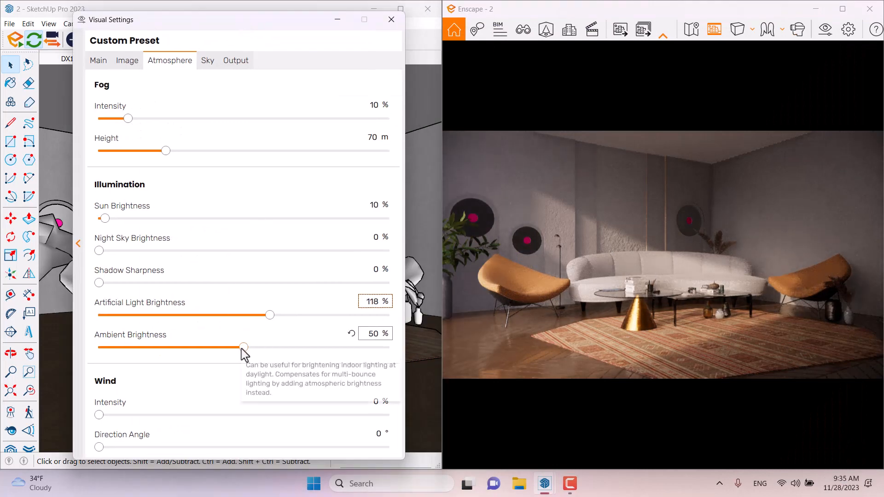
- Set the ambient brightness to 68 % and the fog intensity to 0 %
drag(242, 349, 65, 349)
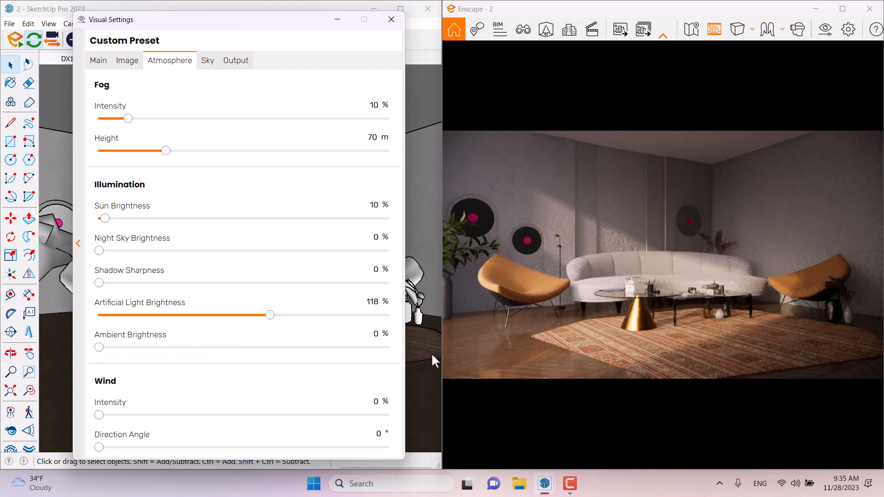
drag(100, 348, 302, 348)
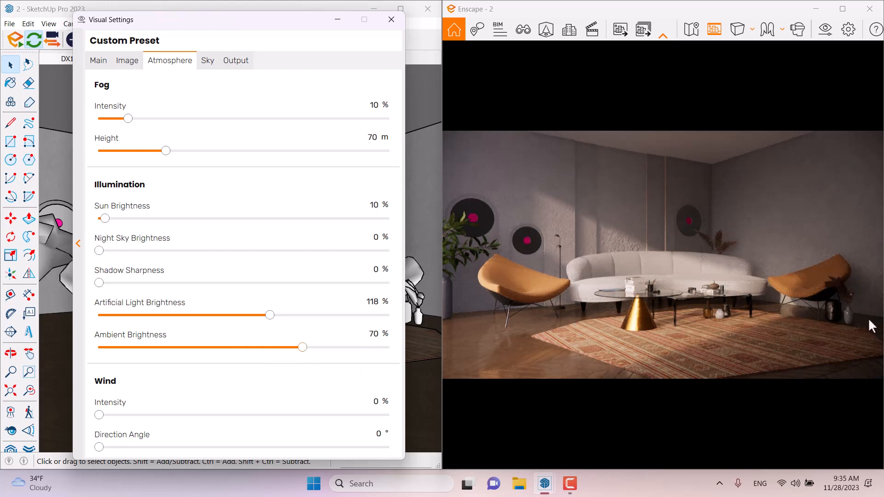
click(372, 335)
text(68)
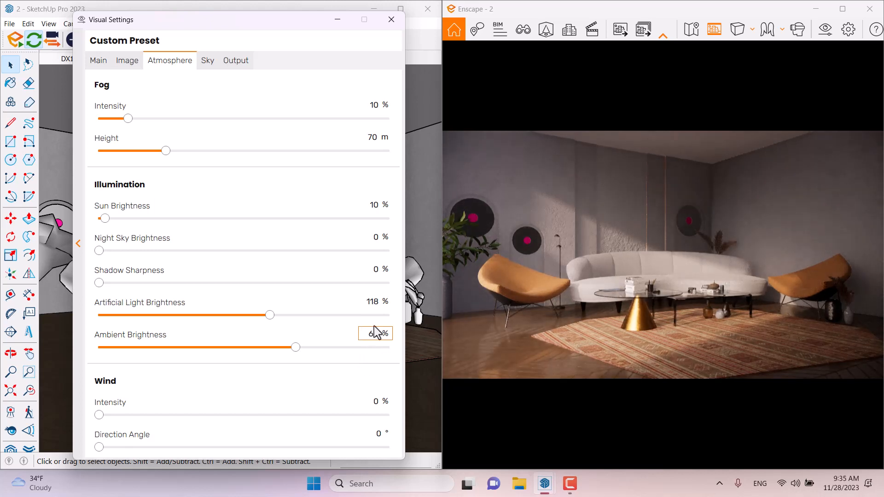
drag(128, 119, 96, 118)
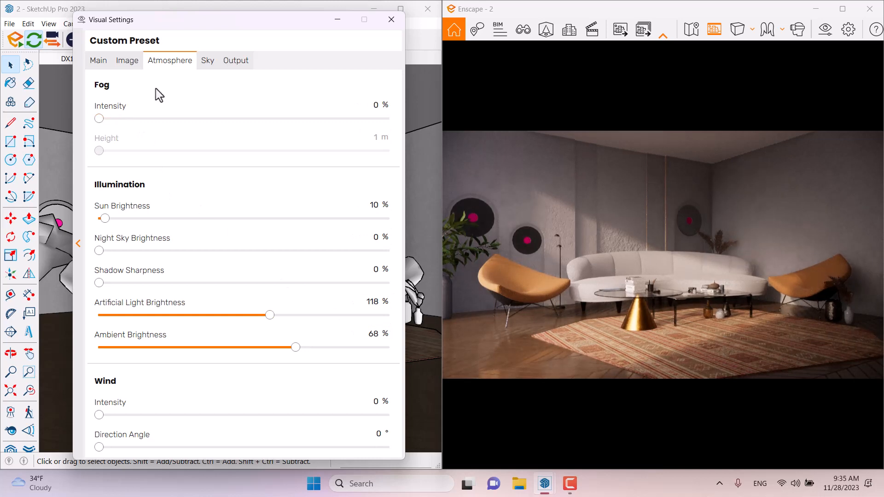
- Change the sky's horizon source to White Cubes
click(212, 66)
click(200, 130)
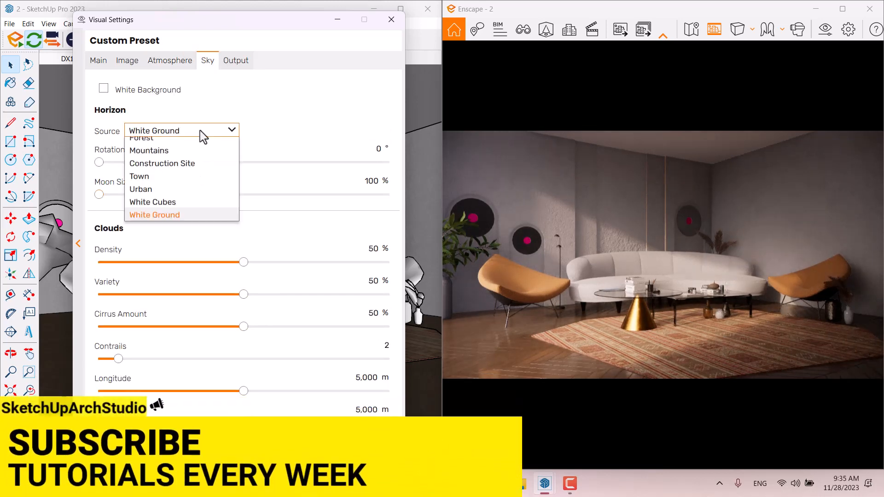
click(153, 257)
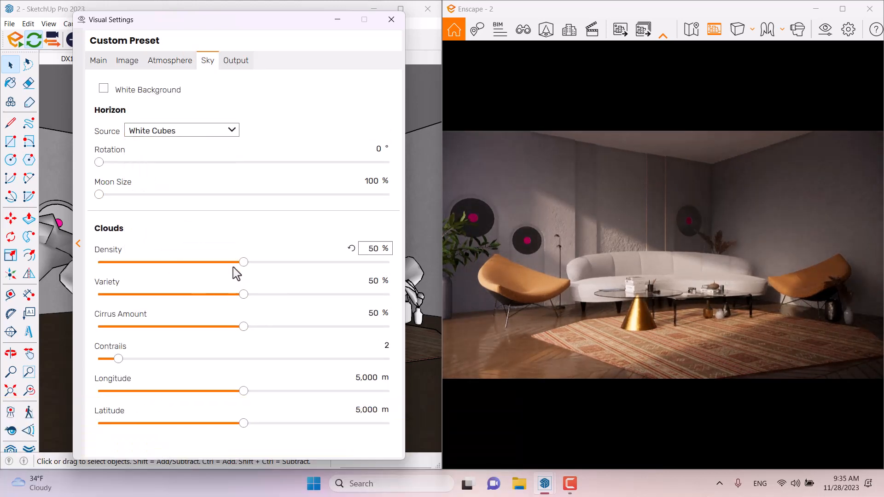
- Remove the clouds by setting density, variety and cirrus amount to 0 % and contrails to 0
drag(243, 261, 98, 262)
drag(244, 294, 97, 295)
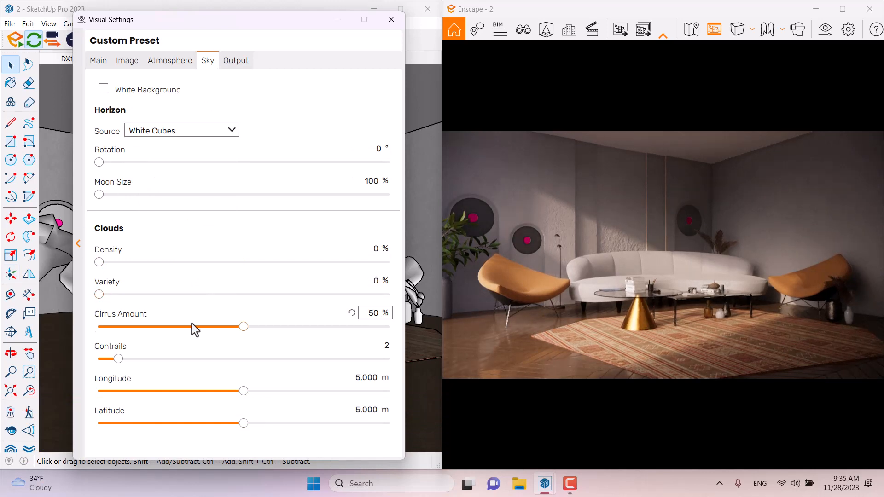
drag(244, 327, 98, 327)
drag(118, 359, 98, 359)
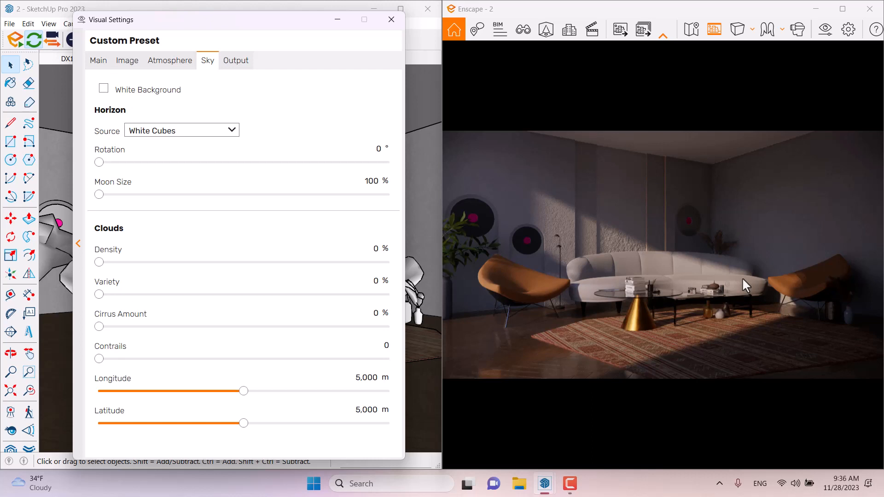
- Try White Ground as the sky's horizon source and settle on Clear
click(204, 132)
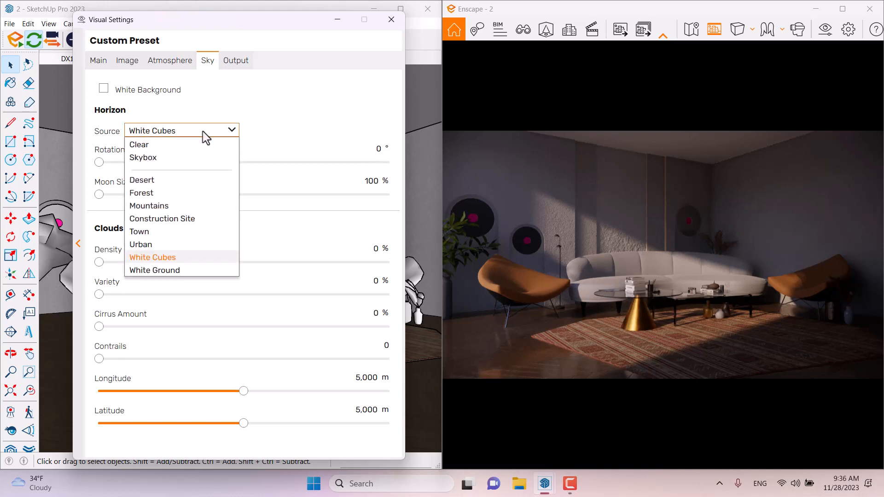
click(173, 271)
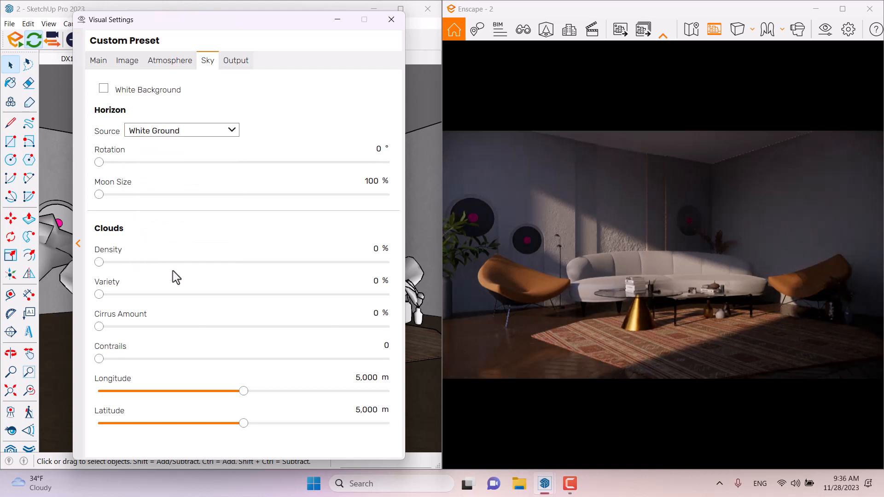
click(198, 134)
click(178, 146)
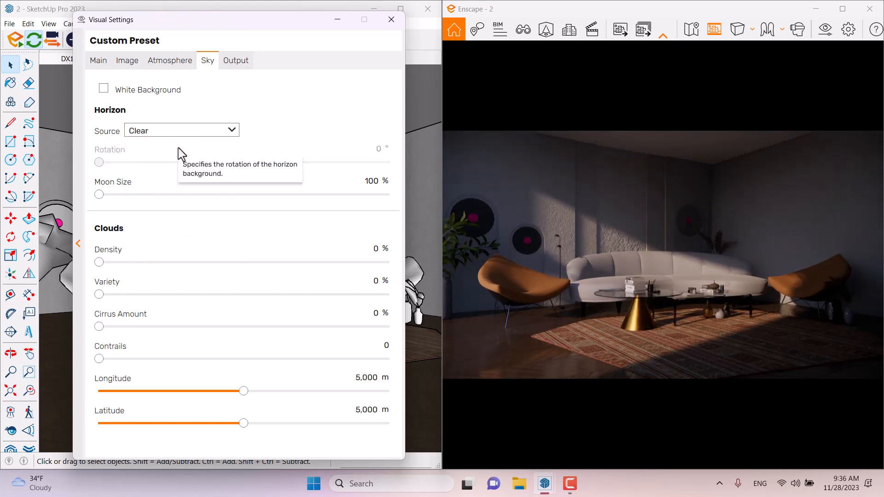
click(236, 67)
click(208, 104)
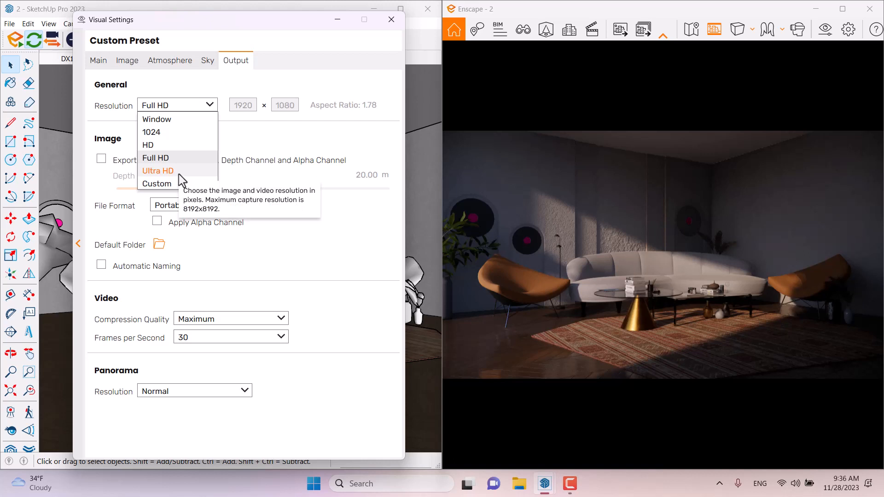
click(272, 60)
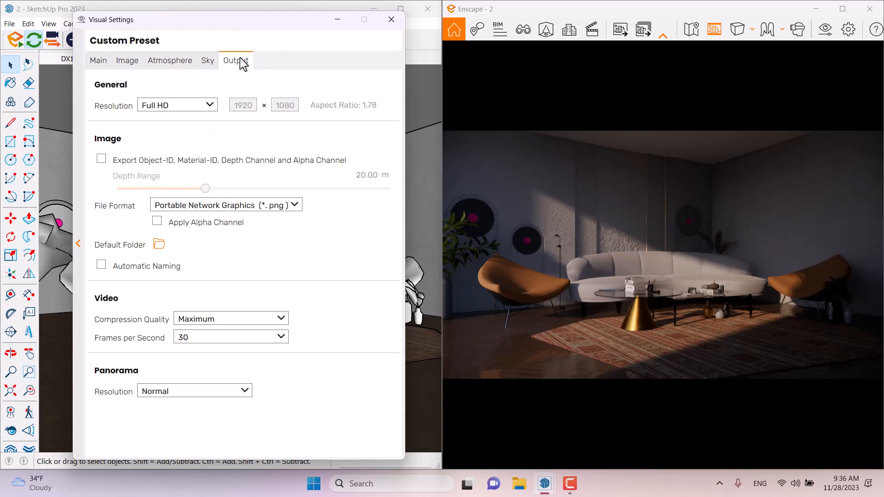
- Turn on Auto Contrast for the image and set the camera exposure to 53 %
click(127, 63)
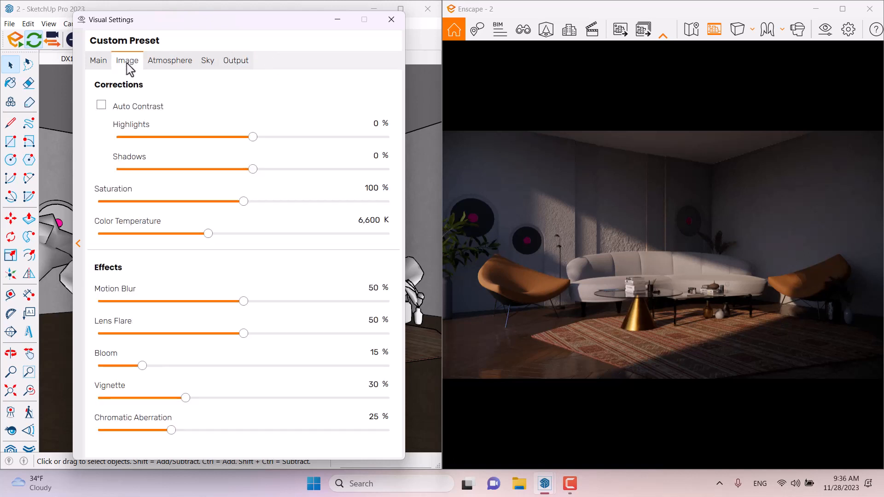
click(102, 106)
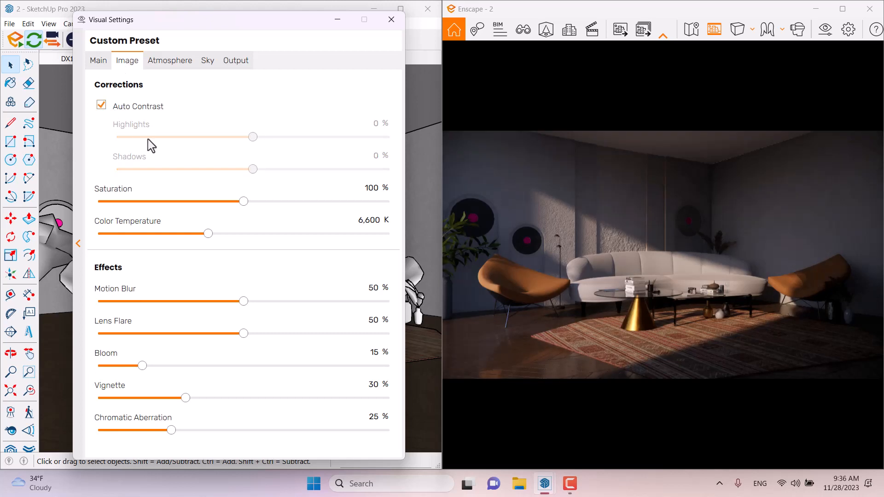
click(102, 66)
drag(239, 241, 253, 242)
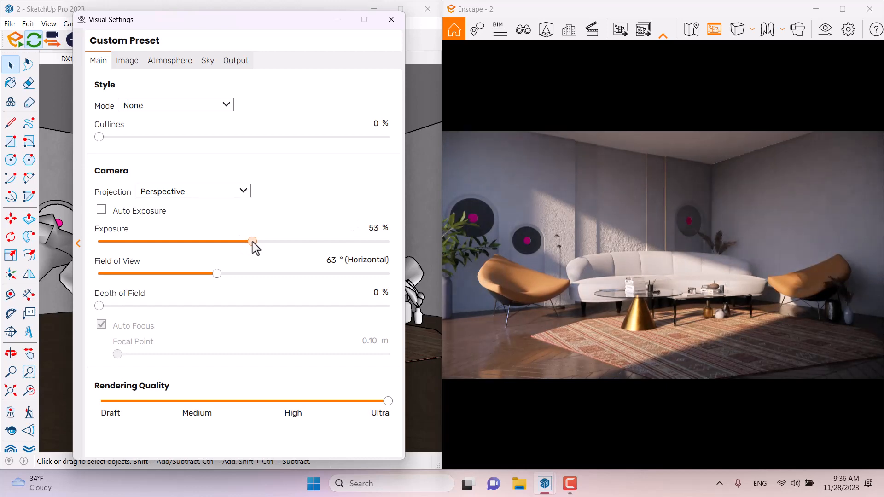
click(375, 229)
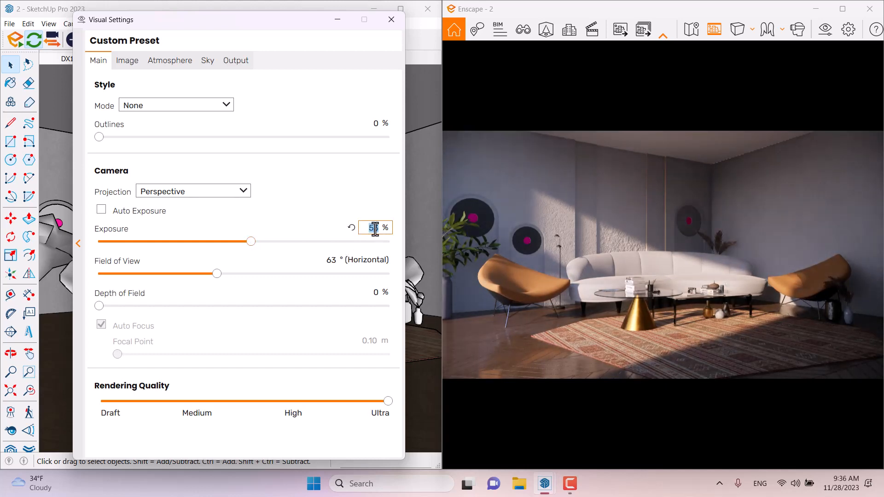
text(53)
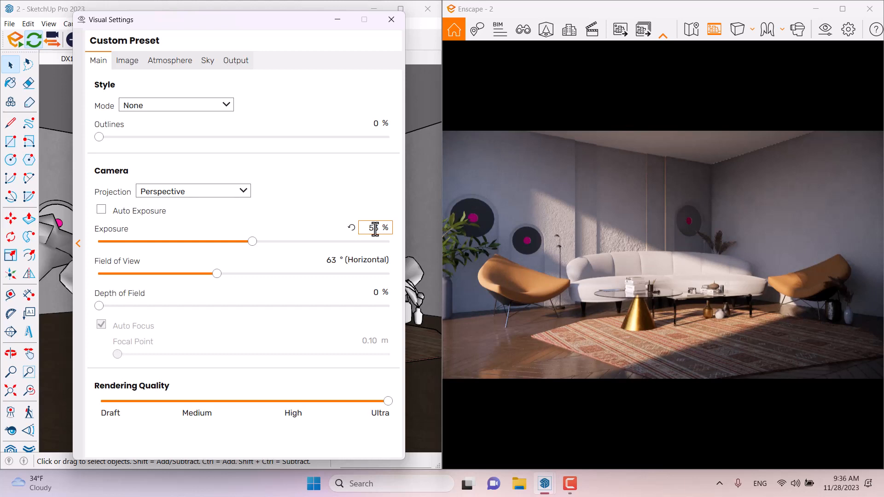
- Set the camera's depth of field to 24 % with Auto Focus off and the focal point at 4.94 m
drag(99, 306, 170, 306)
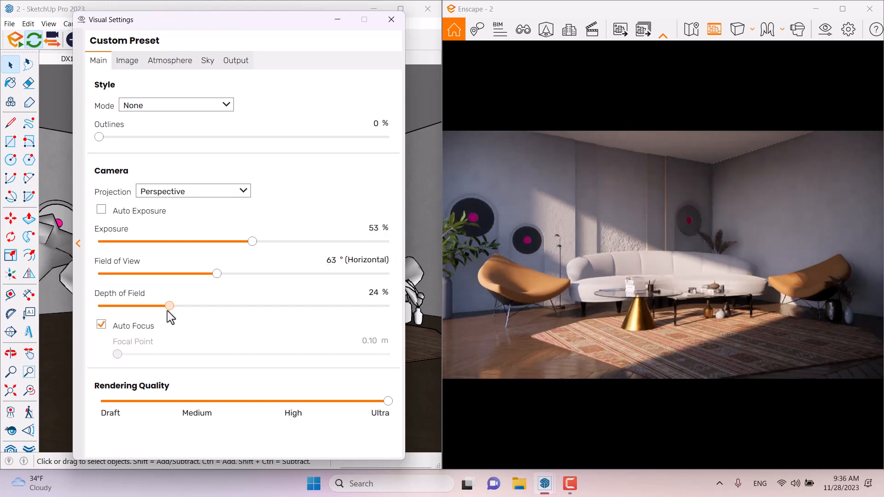
click(101, 324)
drag(234, 355, 267, 358)
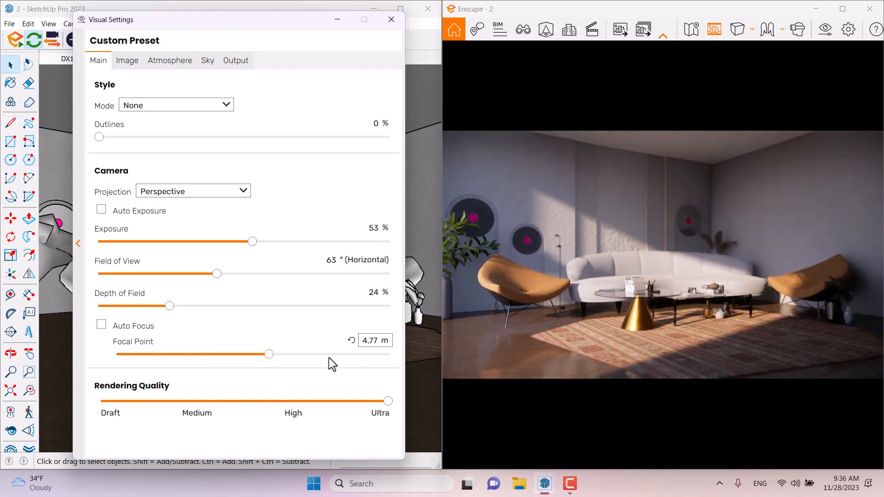
drag(272, 357, 272, 355)
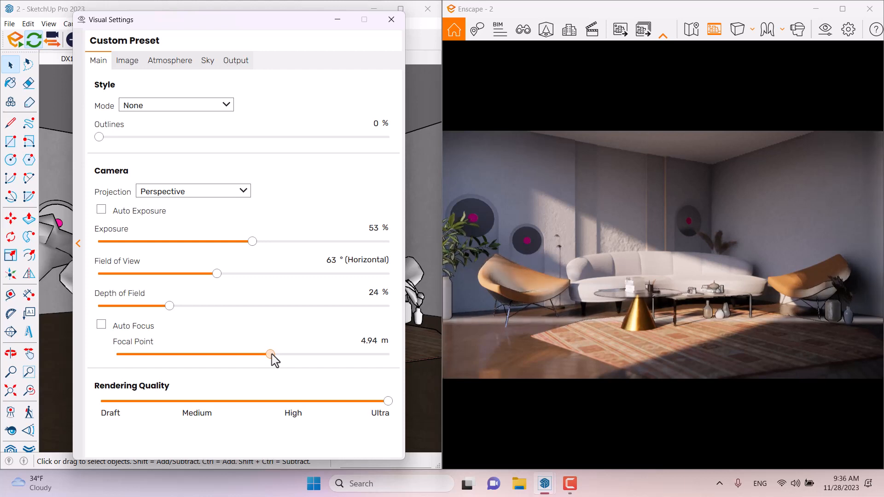
click(367, 340)
key(End)
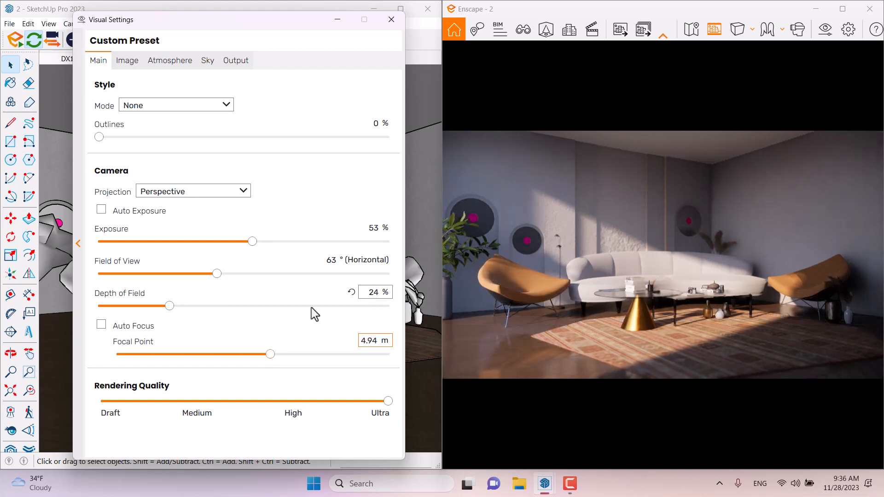
- Reduce the camera's depth of field to 13 %
mouse_move(171, 307)
mouse_down()
mouse_move(197, 307)
mouse_move(170, 307)
mouse_up()
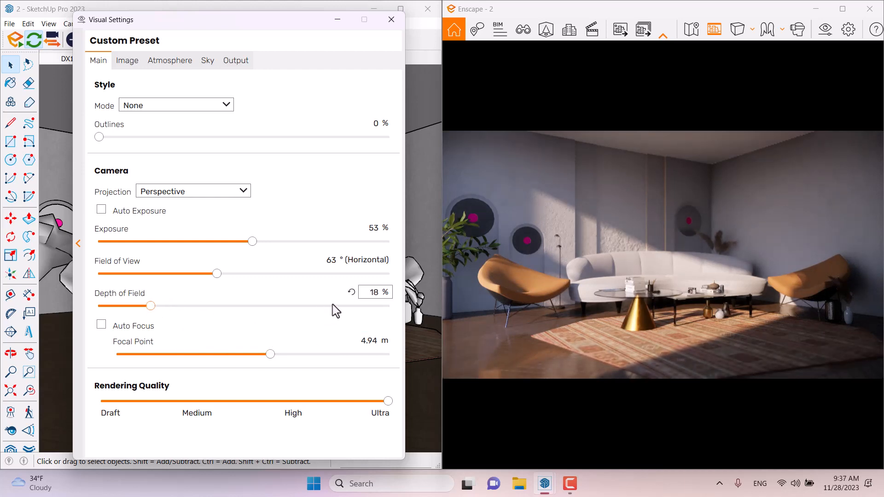
key(BackSpace)
text(3)
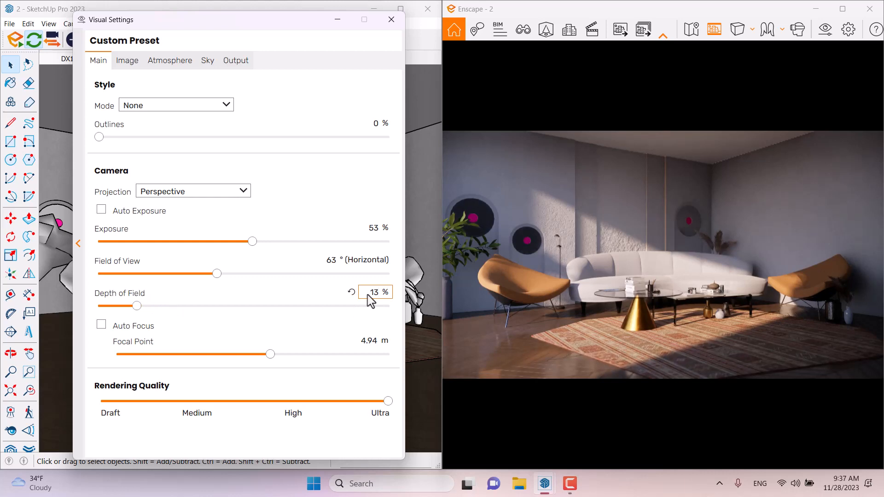
- Set the image saturation to 112 %
click(136, 63)
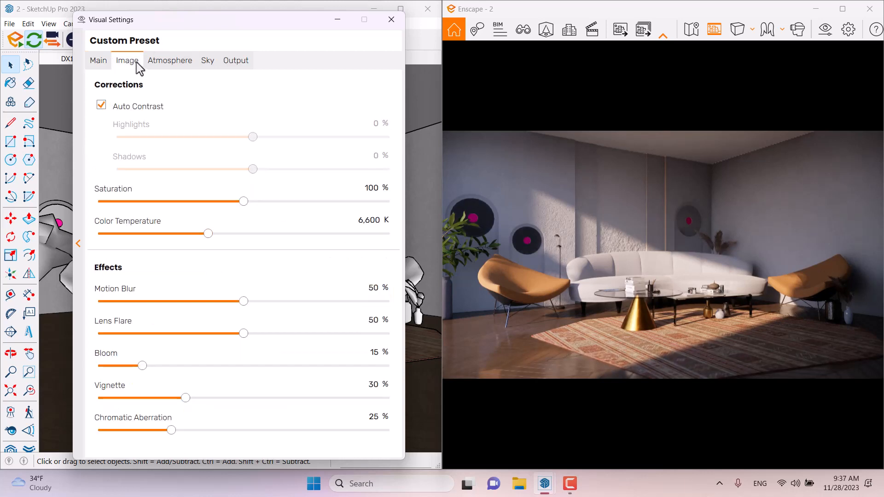
drag(244, 201, 269, 203)
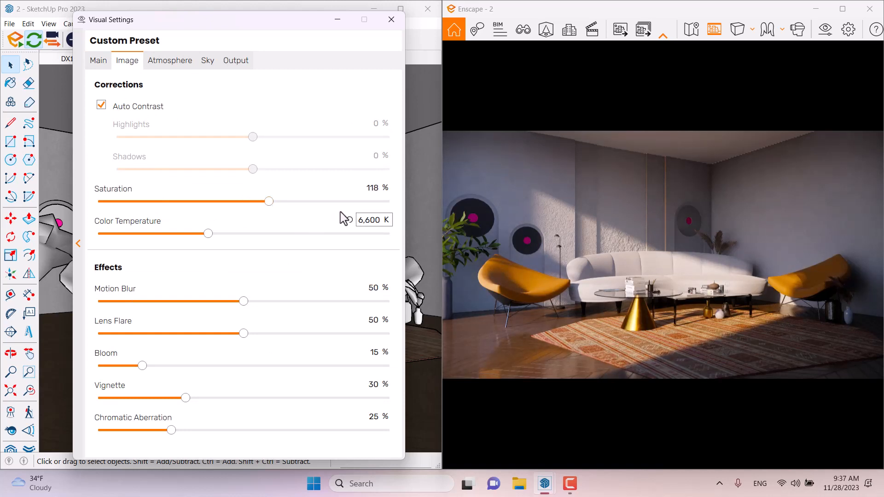
click(374, 188)
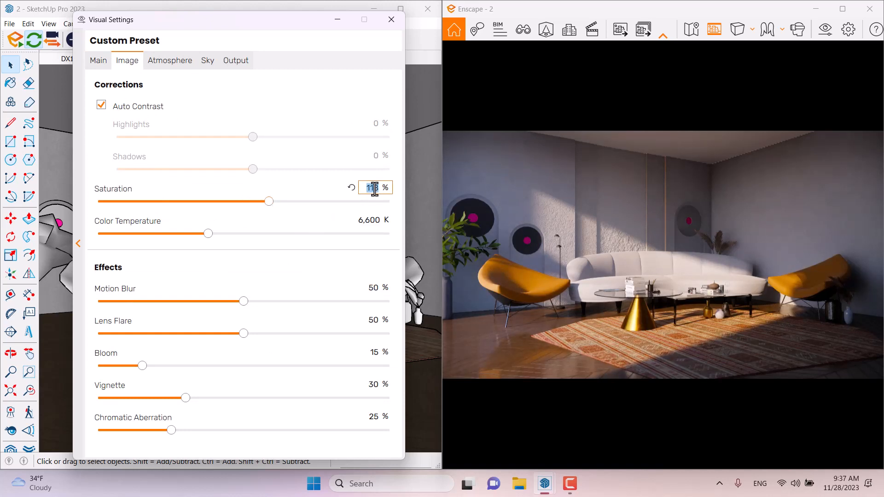
text(112)
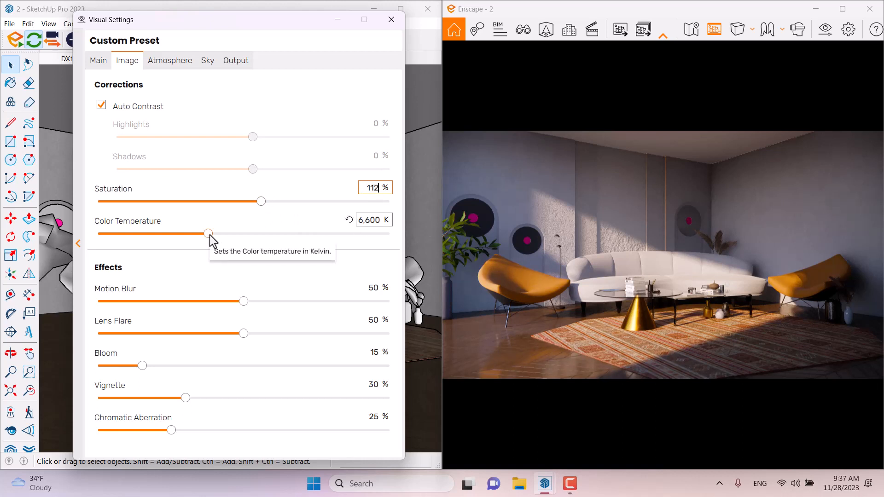
- Try cooler and warmer color temperatures for the image and set the value to 5,600 K
drag(209, 234, 161, 234)
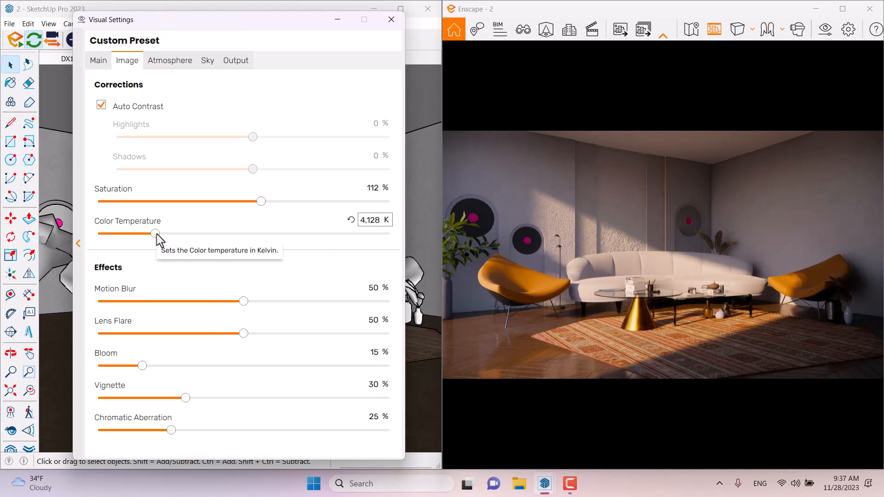
drag(157, 234, 295, 243)
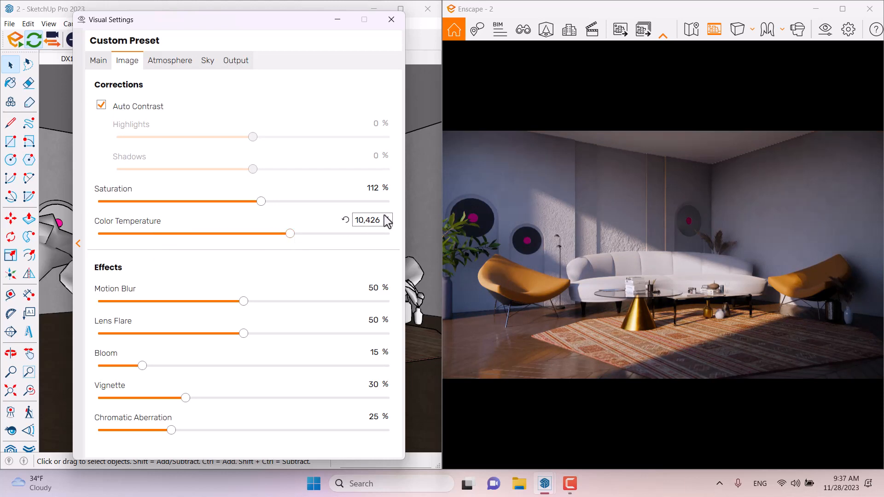
double_click(373, 219)
text(5600)
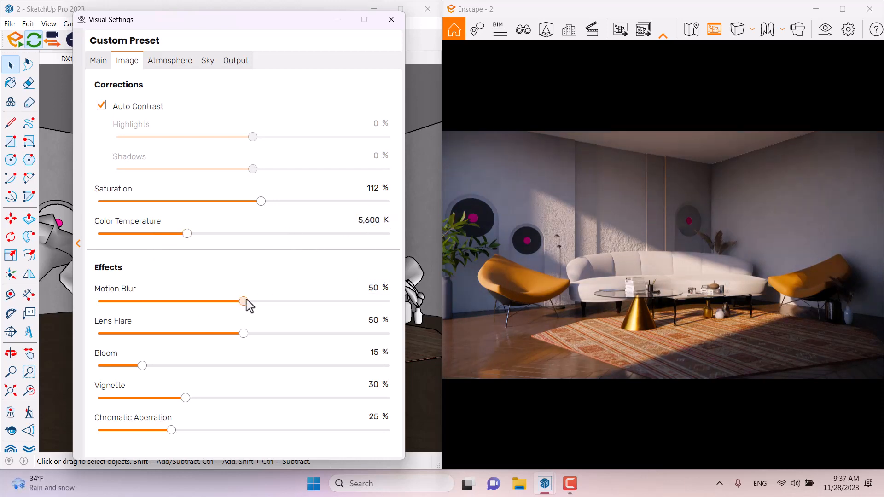
- Set the image effects to 0 % motion blur, 71 % lens flare and 6 % bloom
drag(245, 301, 99, 301)
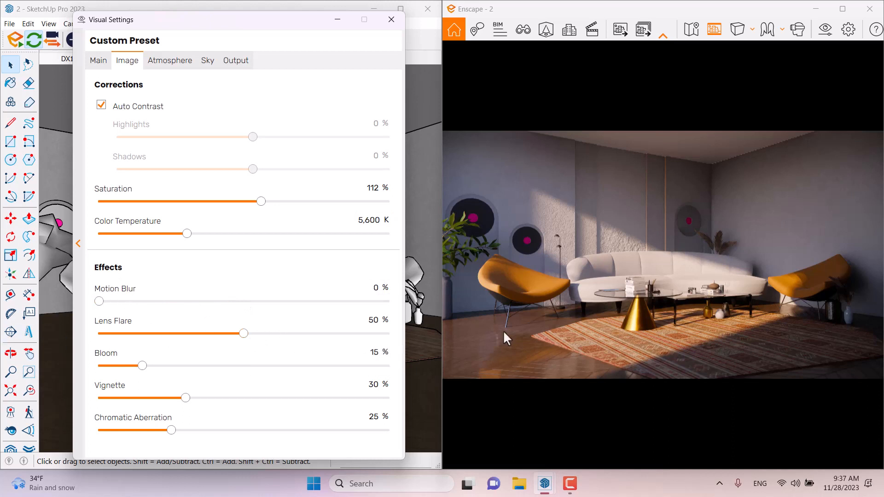
drag(145, 367, 242, 366)
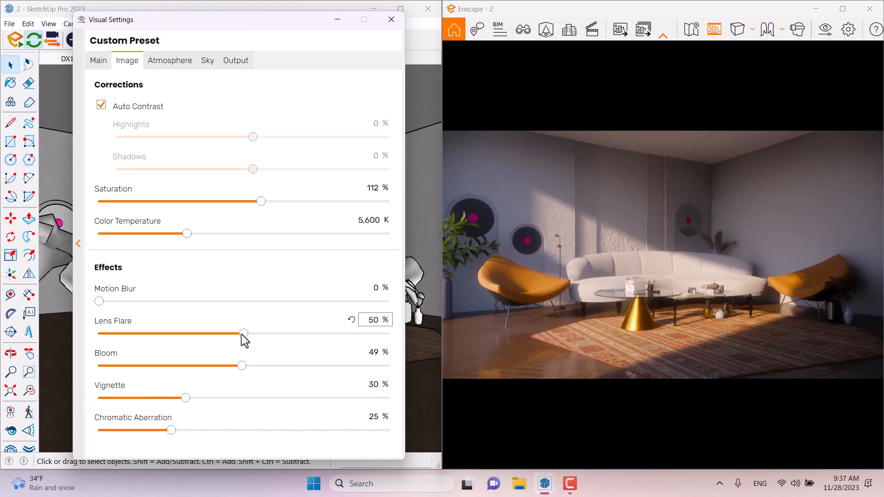
drag(243, 335, 260, 335)
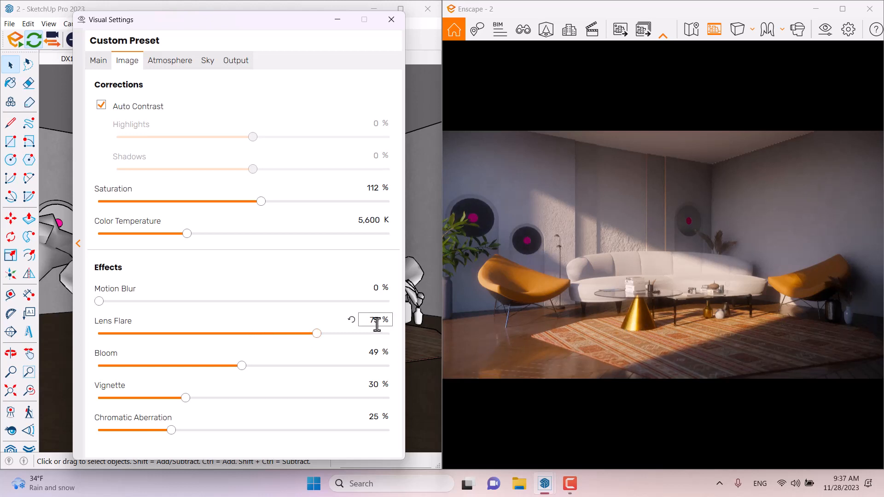
text(71)
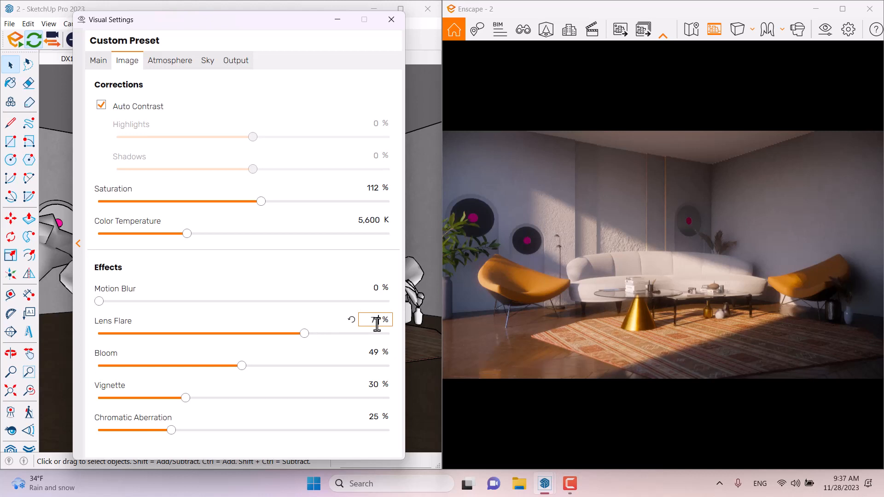
click(374, 352)
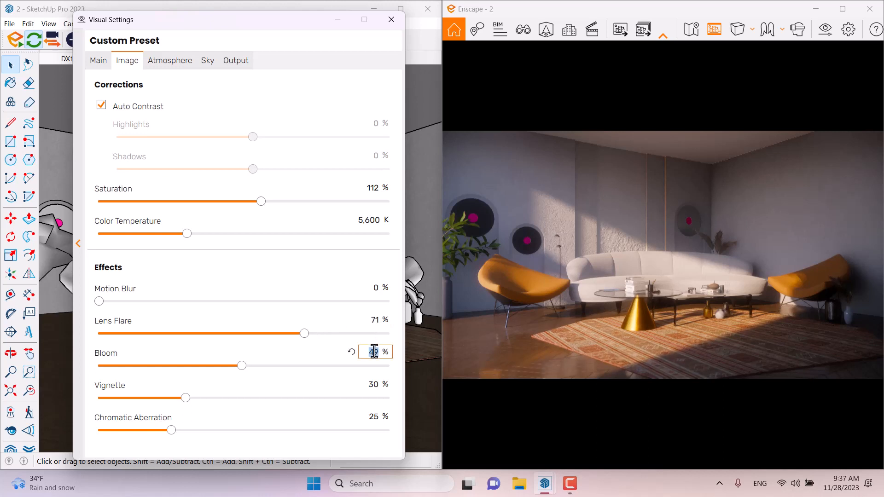
text(6)
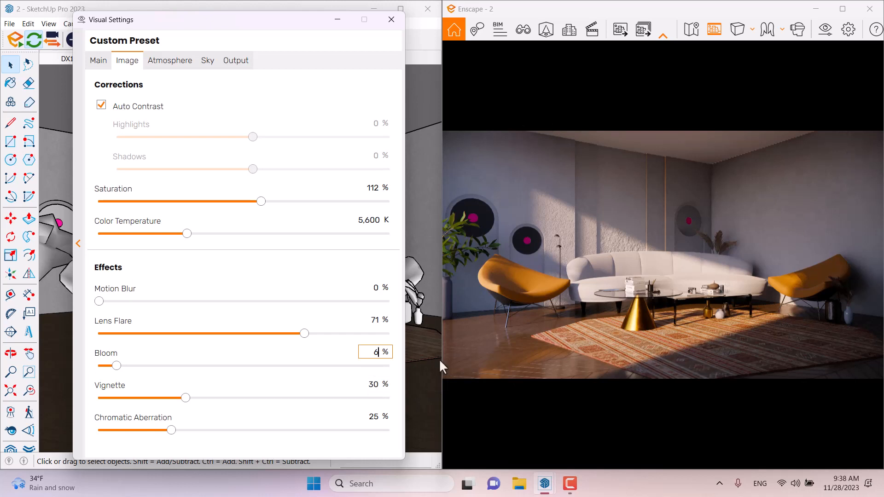
- Set the vignette to 44 % and the chromatic aberration to 0 %
drag(188, 399, 269, 404)
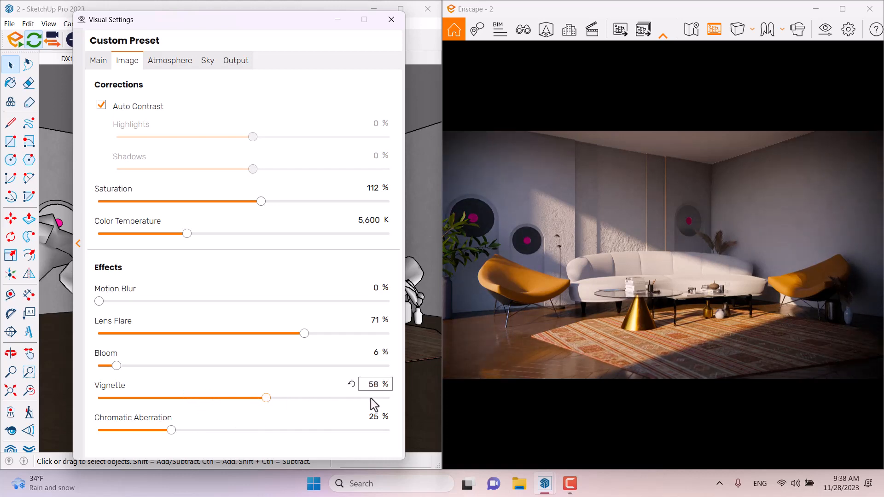
click(371, 384)
text(44)
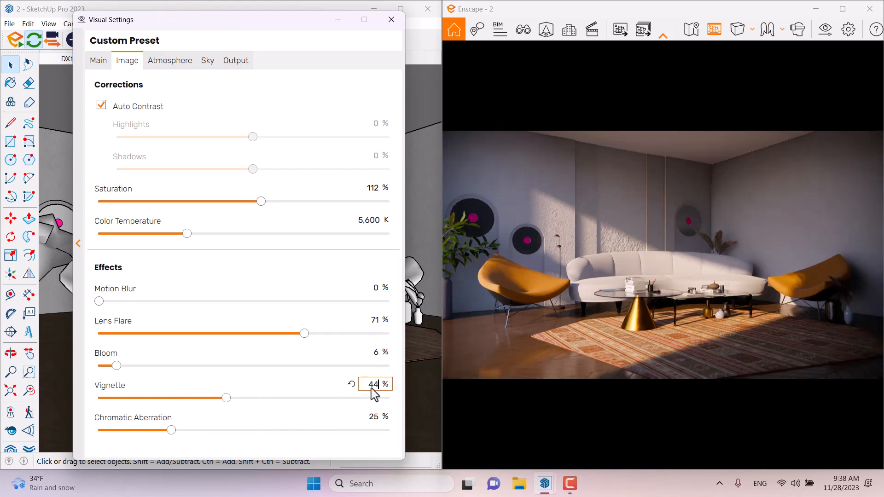
click(377, 418)
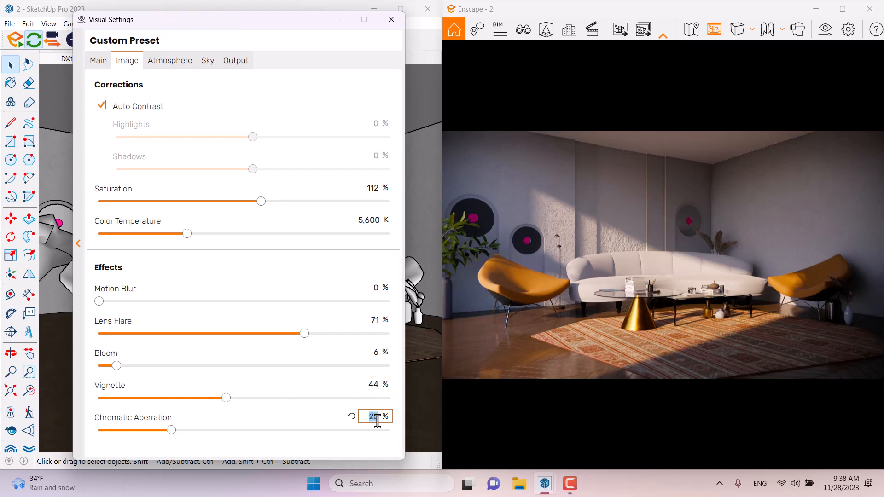
text(0)
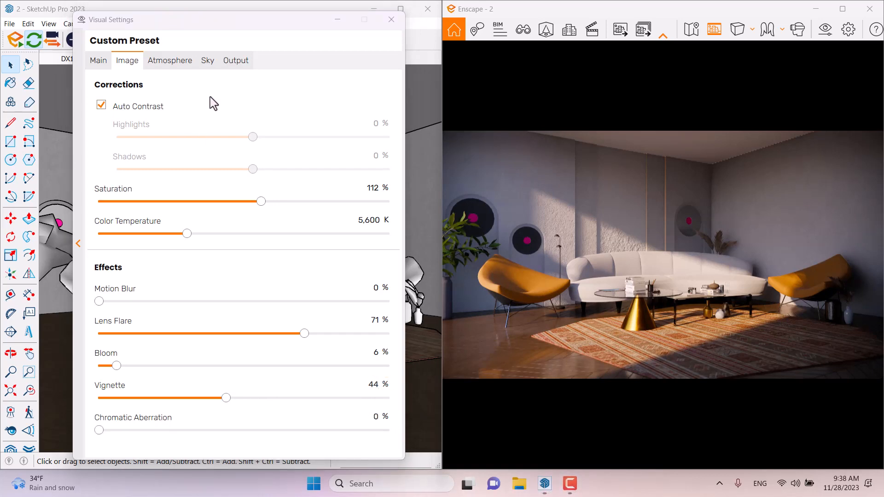
- Return to the main camera settings and move the Visual Settings dialog to uncover more of the SketchUp model
click(103, 61)
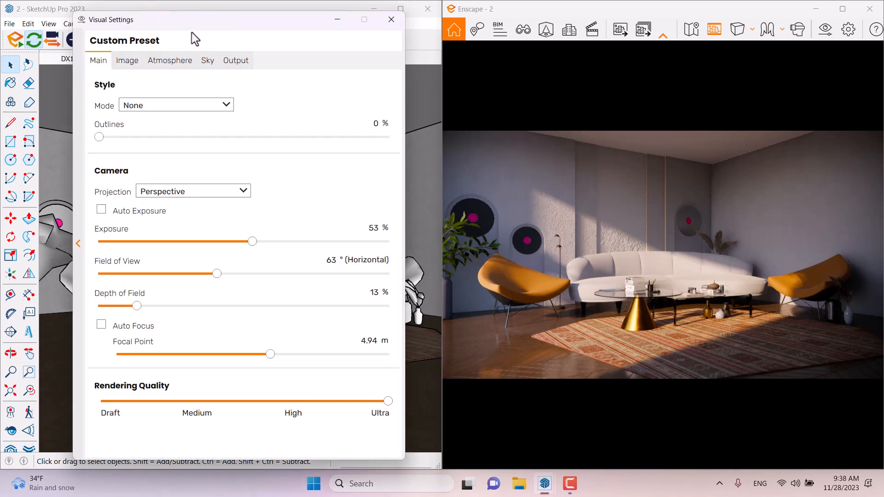
drag(209, 22, 326, 25)
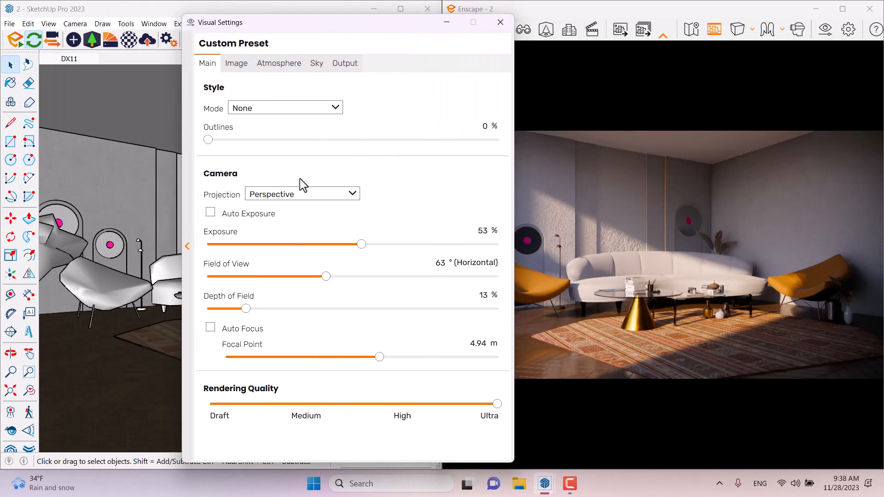
- Save the current Custom Preset of the visual settings as a file named Interior Rendering Setting on the Desktop
click(188, 247)
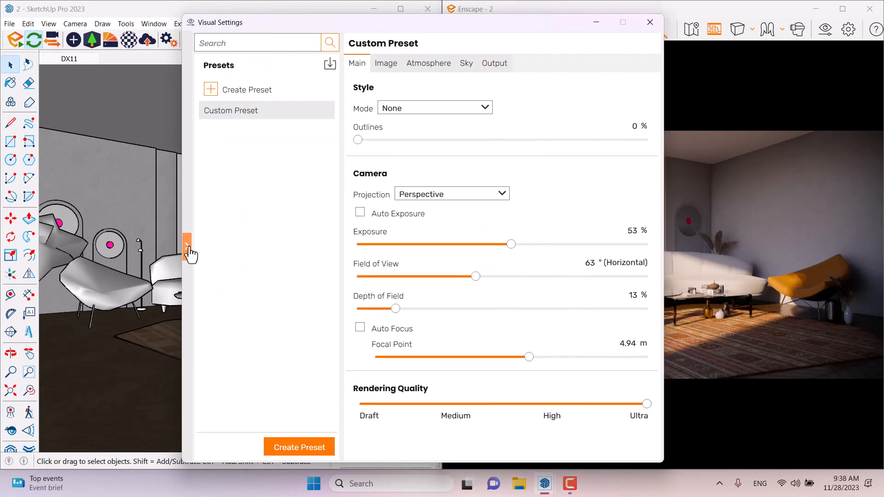
mouse_move(227, 110)
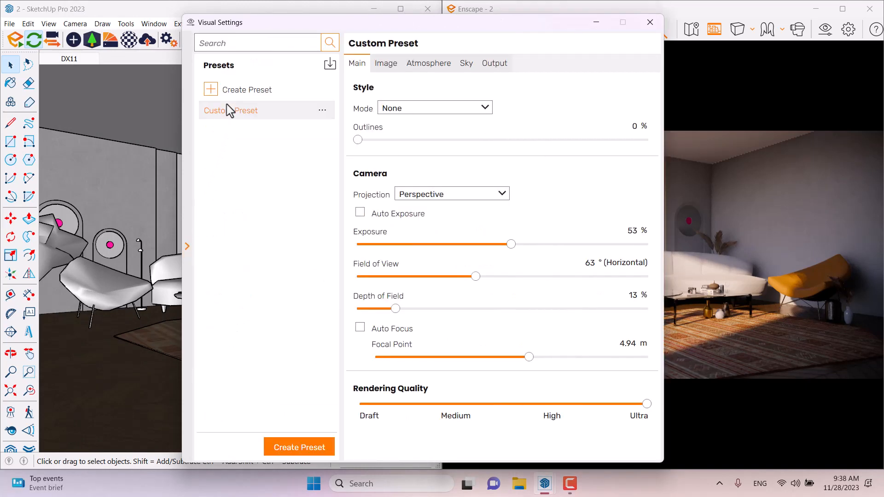
click(322, 112)
click(346, 162)
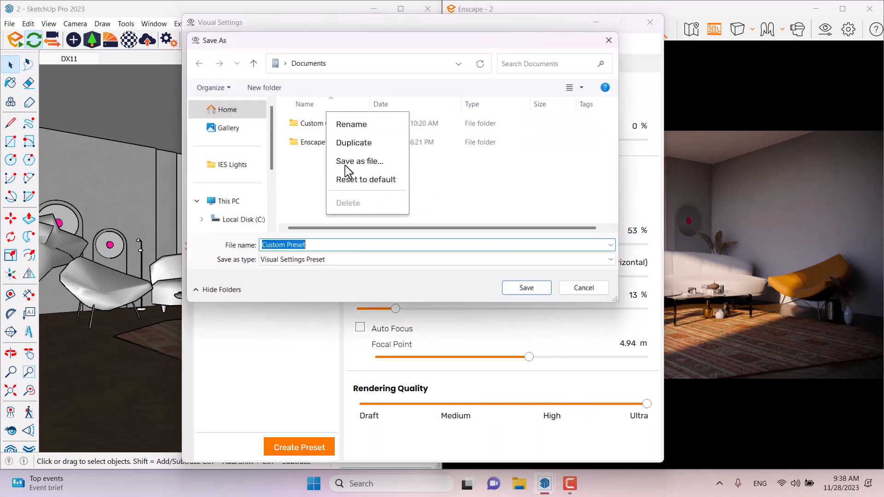
click(284, 62)
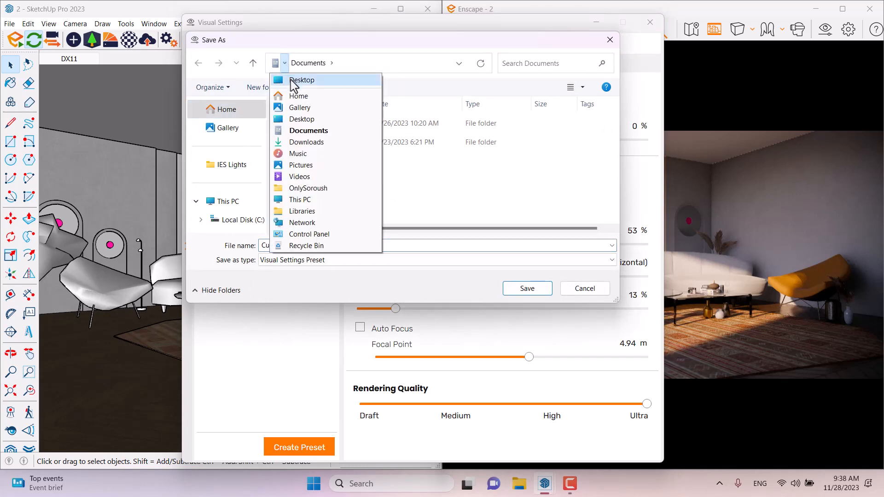
click(302, 80)
click(310, 245)
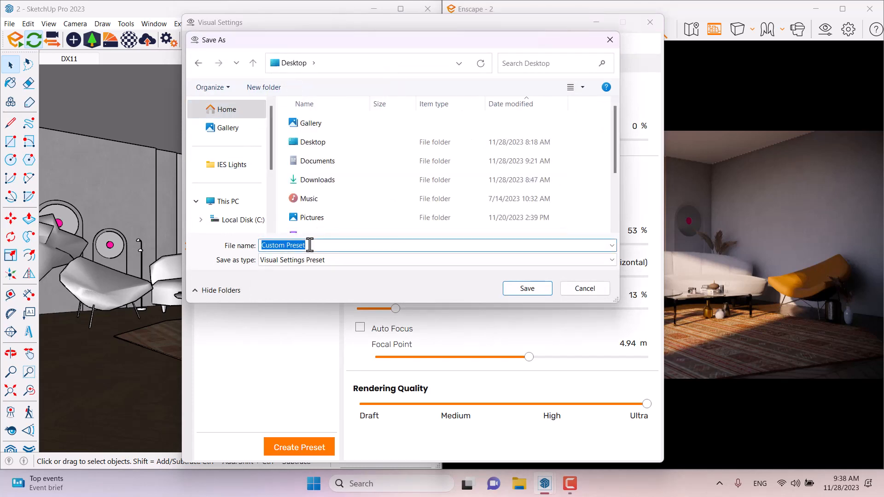
text(Interior)
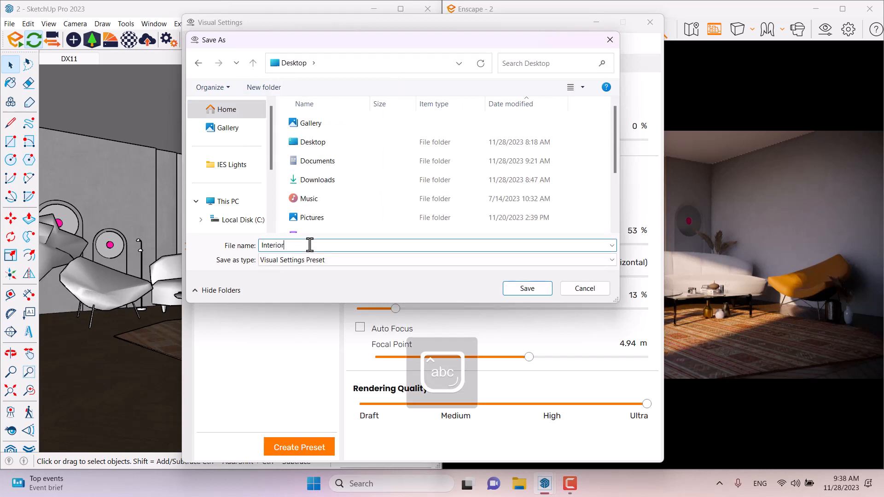
text( Rending AS)
text(Setting)
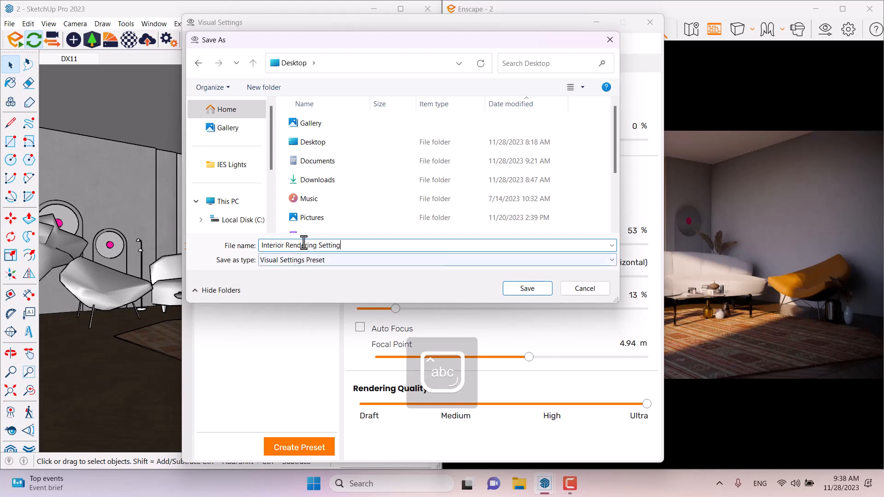
click(525, 289)
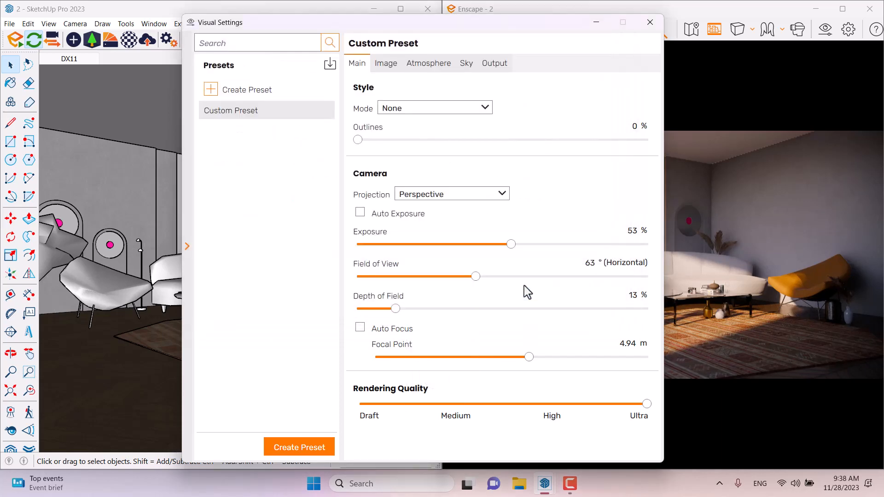
click(187, 253)
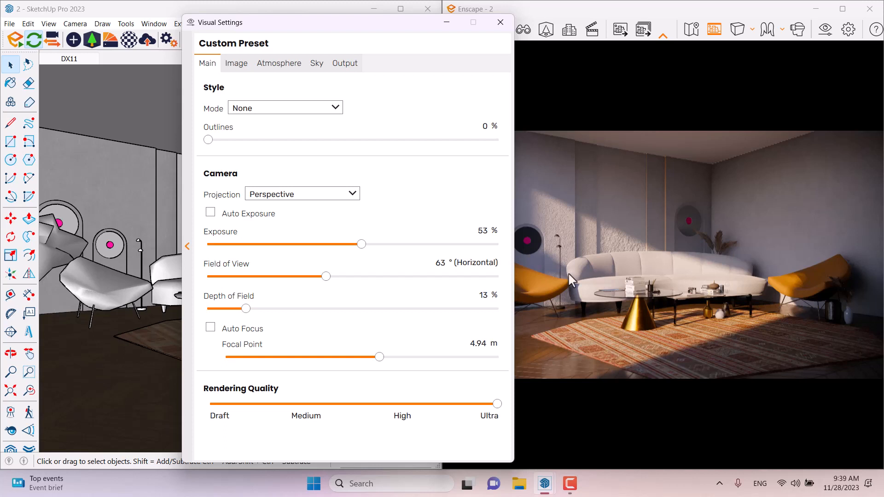
click(187, 247)
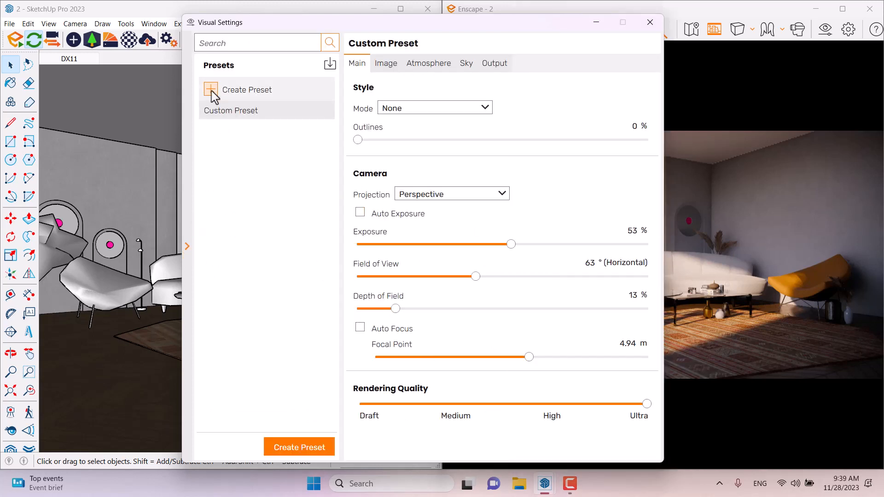
click(321, 114)
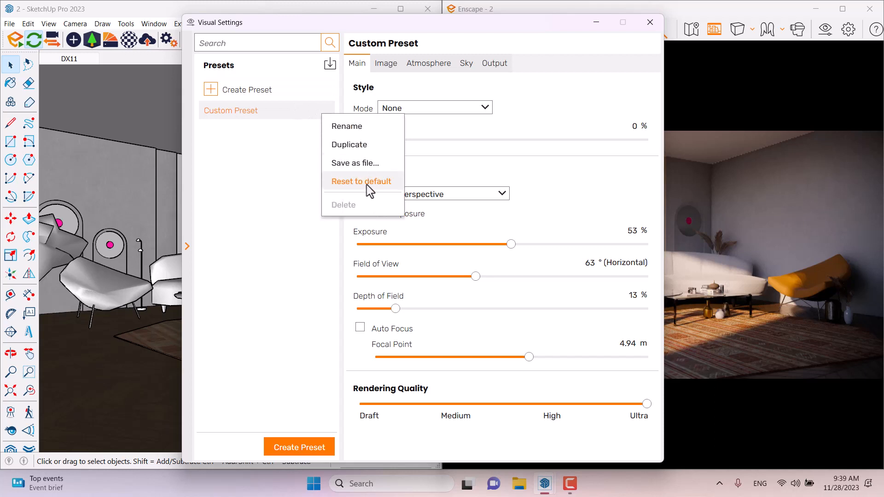
click(284, 164)
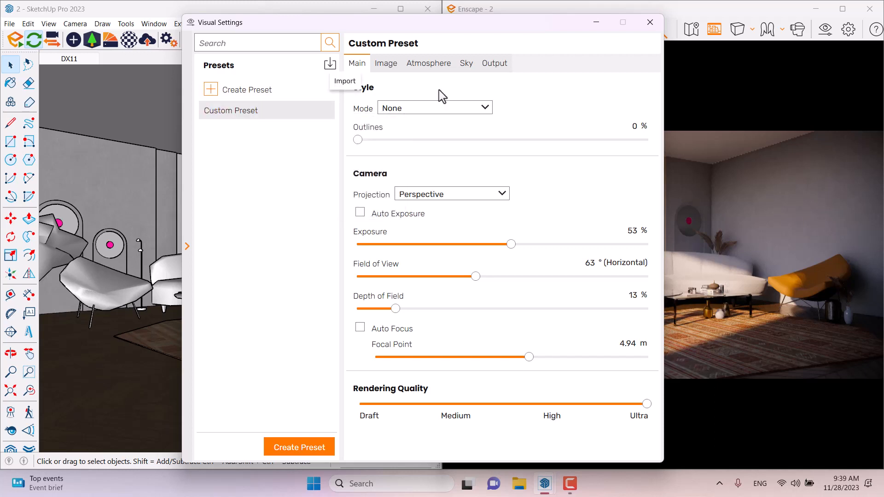
click(188, 247)
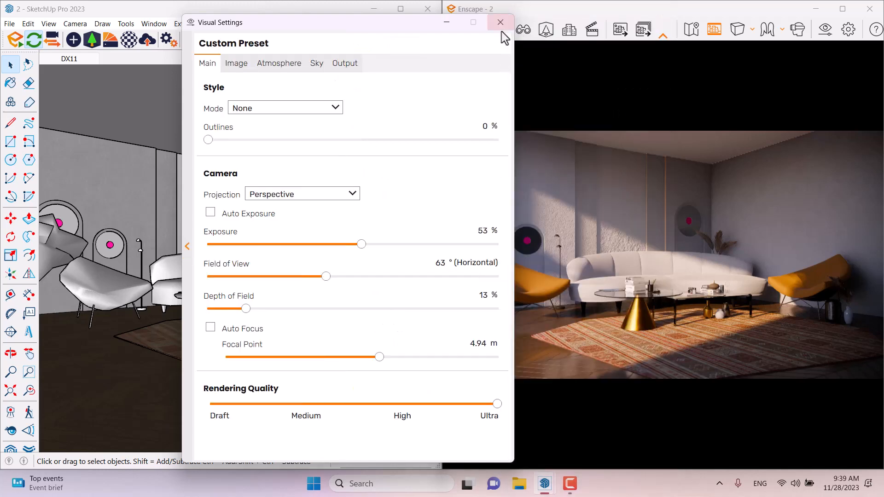
- Close the visual settings and open the Enscape Material Editor to work on the round wall lamp's materials
click(502, 24)
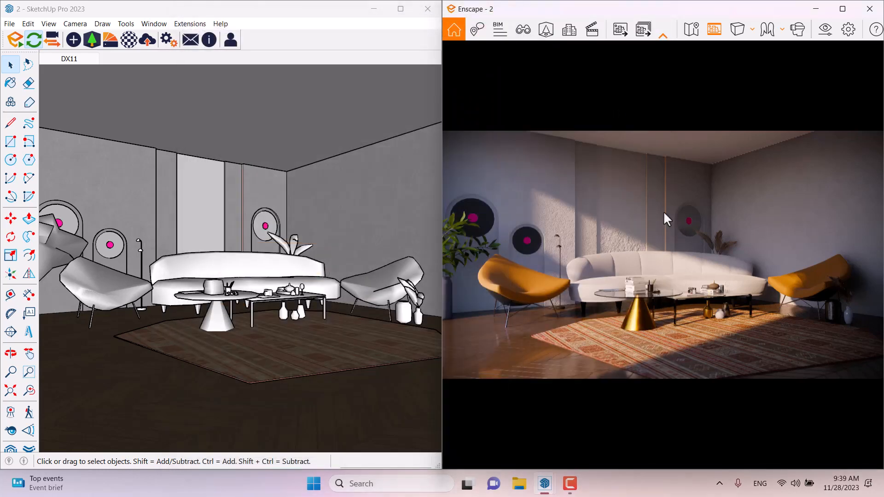
scroll(266, 194, up, 6)
key(o)
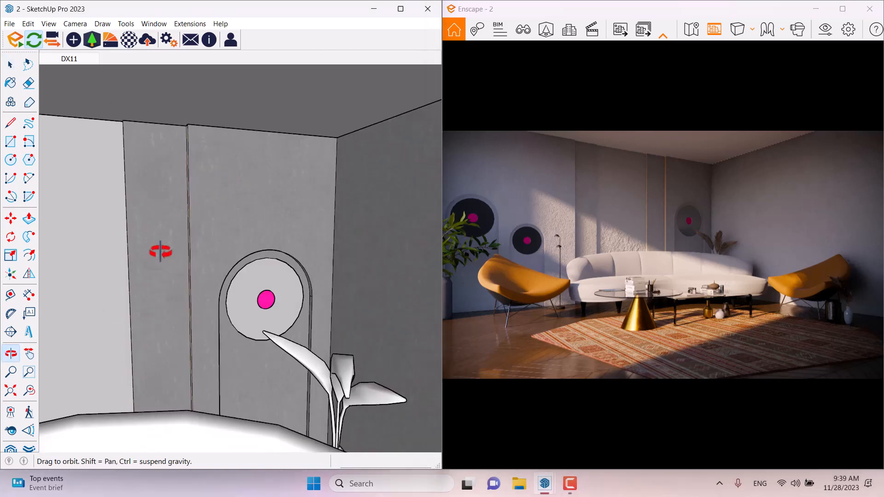
scroll(210, 233, up, 4)
key(space)
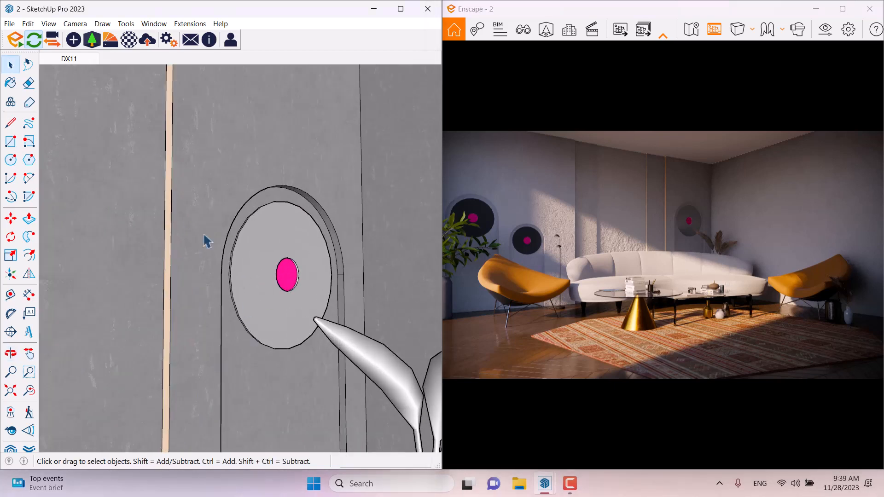
click(130, 45)
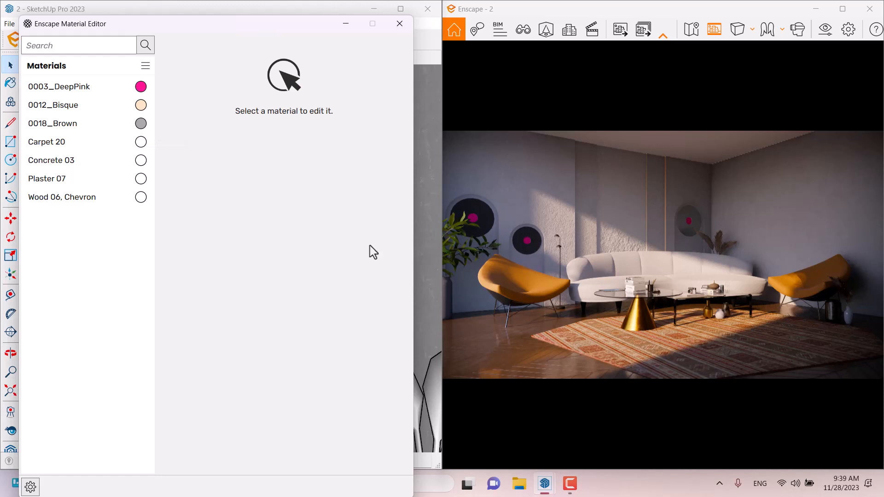
- Change the 0003_DeepPink material of the wall lamps to the Self-illuminated type with a luminance of 44,000 cd/m²
click(77, 94)
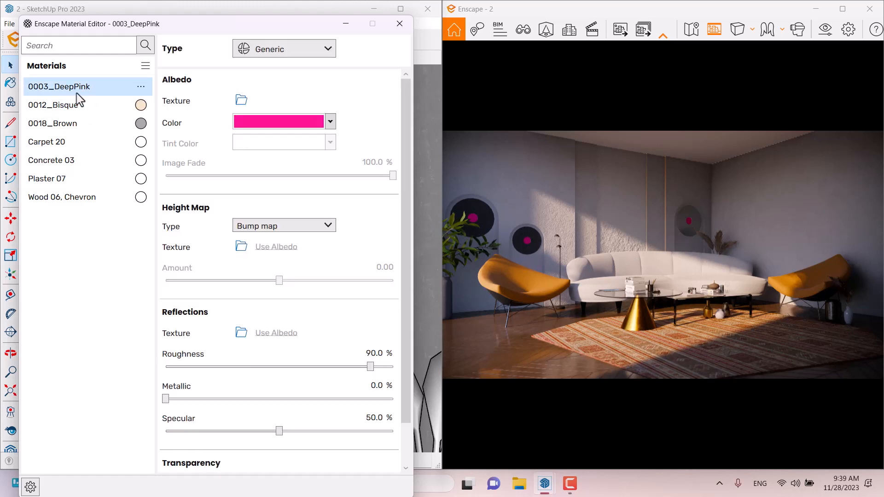
click(297, 49)
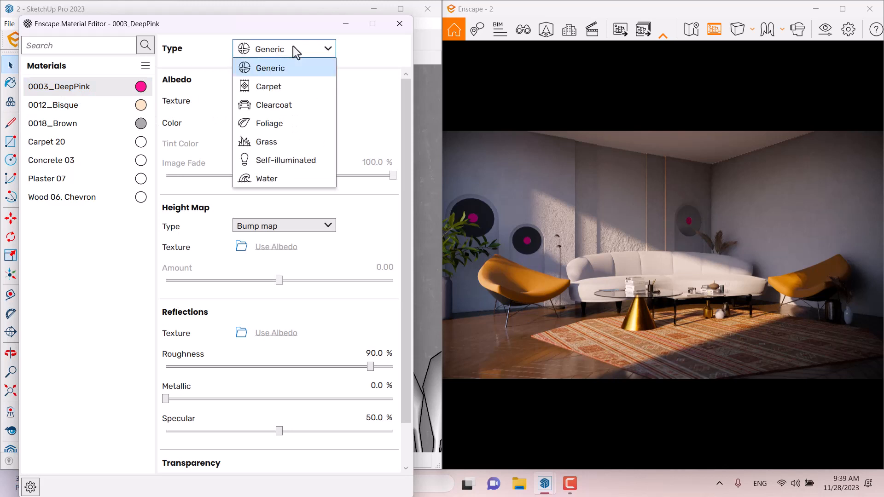
click(295, 156)
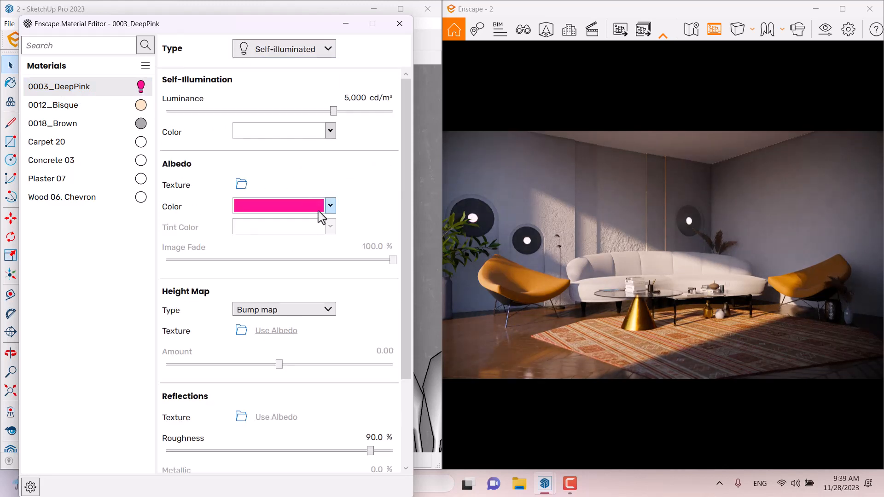
drag(334, 112, 373, 114)
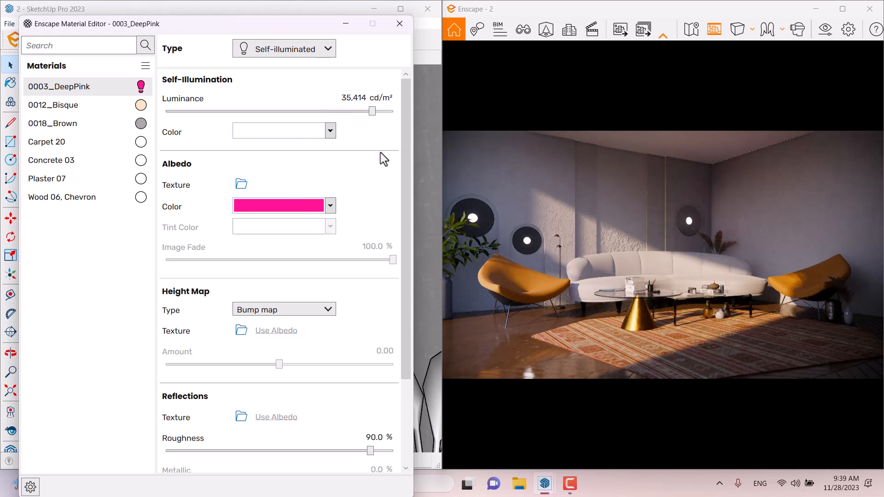
double_click(352, 96)
text(4100)
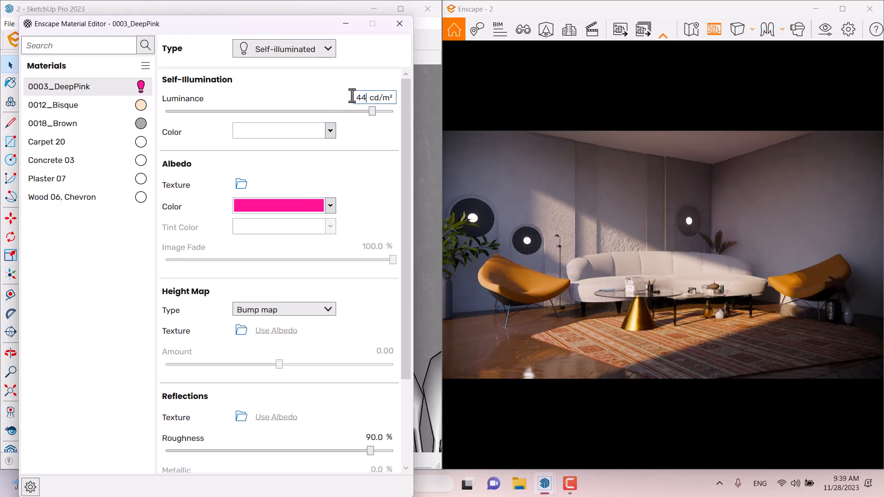
key(Return)
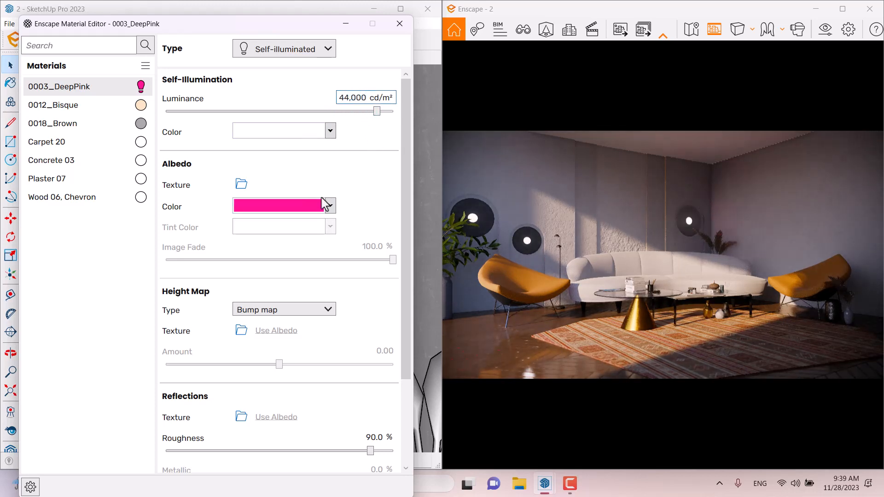
- Set the 0003_DeepPink material's albedo color to pale wheat and its self-illumination color to the warm amber #DAA94F
click(330, 206)
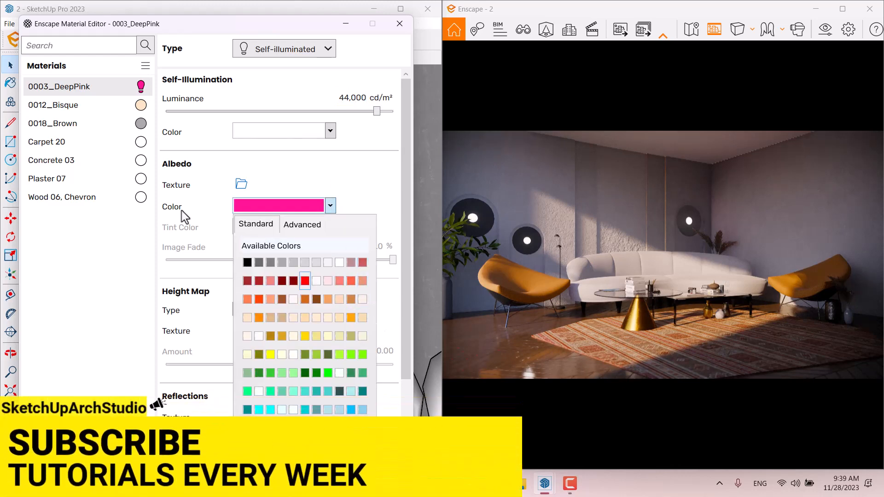
click(358, 324)
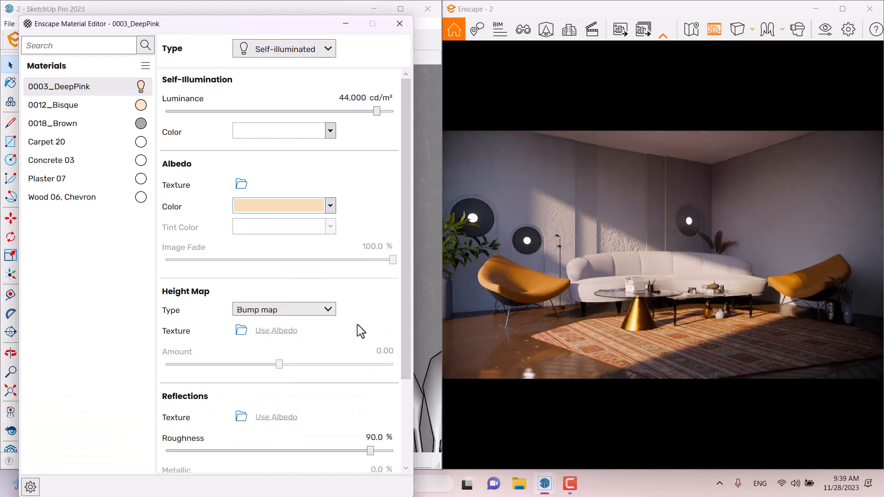
click(272, 134)
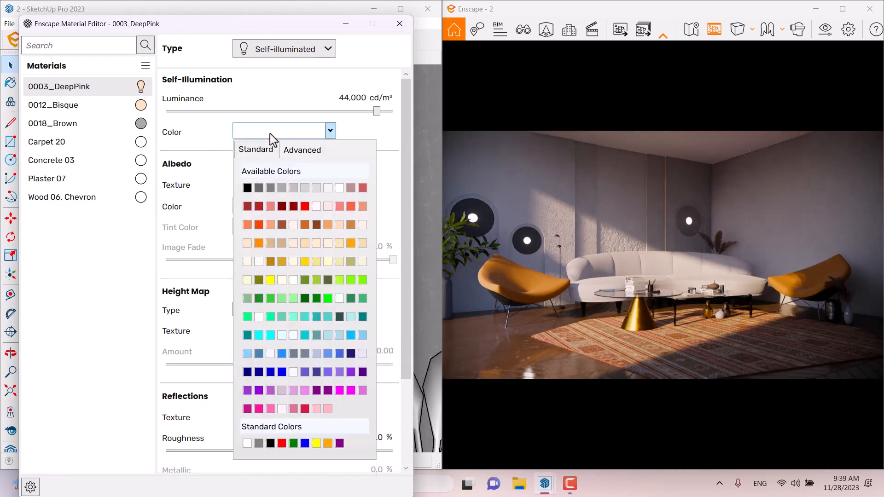
click(367, 245)
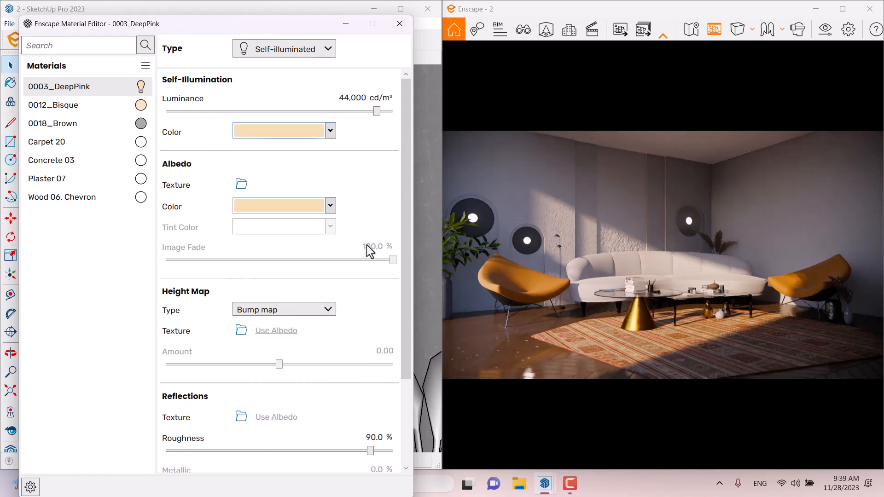
click(330, 131)
click(302, 150)
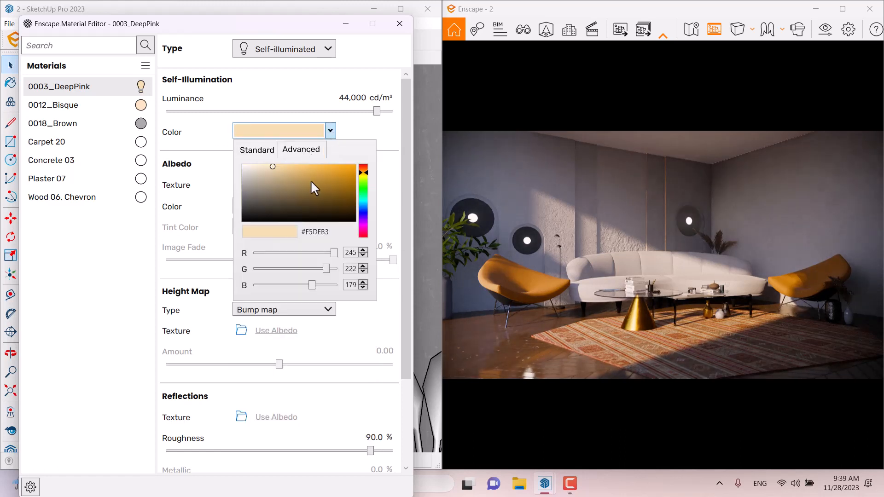
click(315, 180)
mouse_move(315, 179)
mouse_down()
mouse_move(339, 179)
mouse_move(315, 171)
mouse_up()
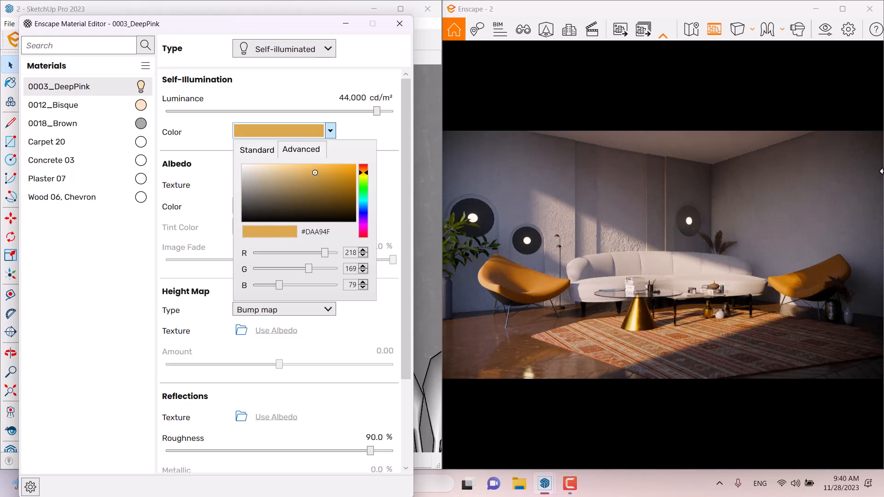
click(361, 139)
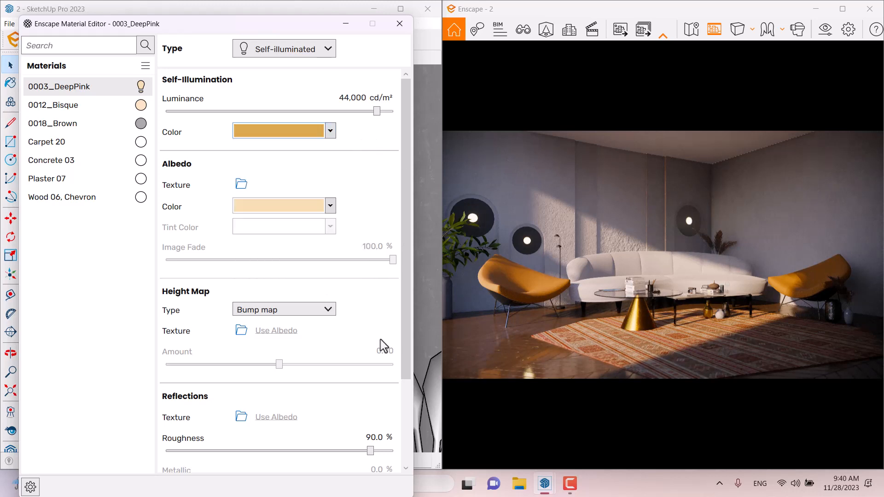
- Set the 0003_DeepPink material's reflections to 41 % roughness and 67 % specular
scroll(405, 402, down, 3)
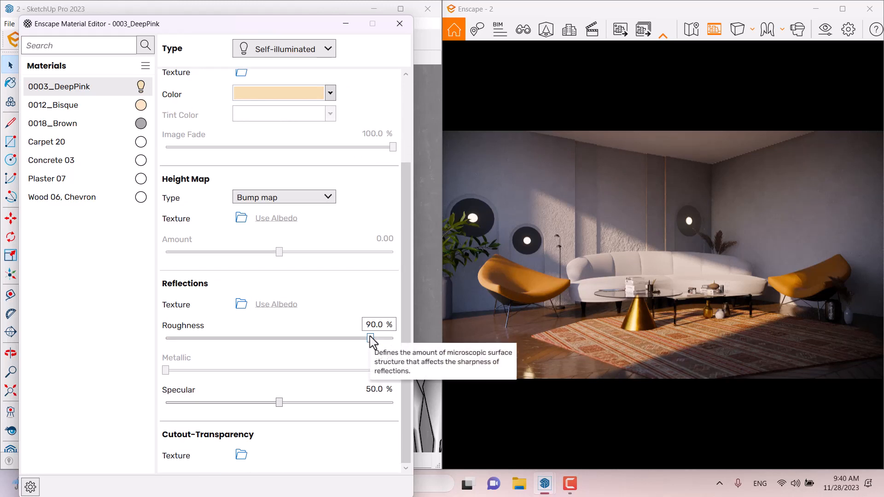
double_click(372, 324)
text(40)
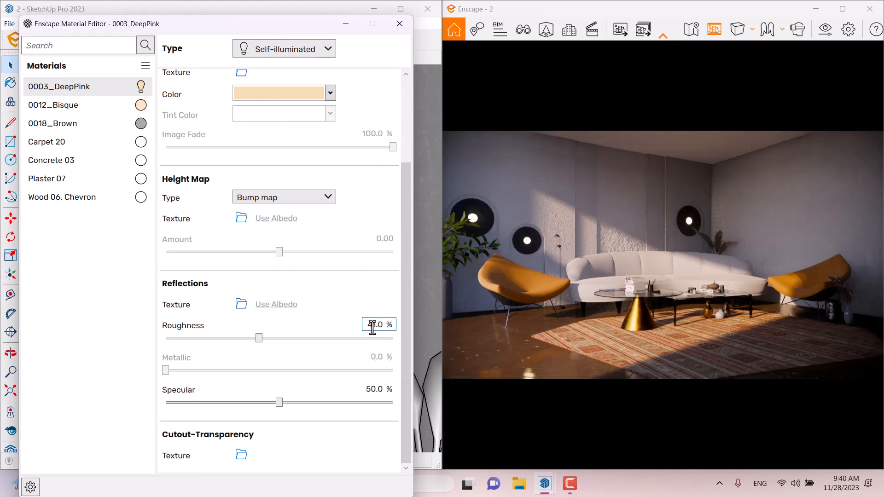
double_click(371, 389)
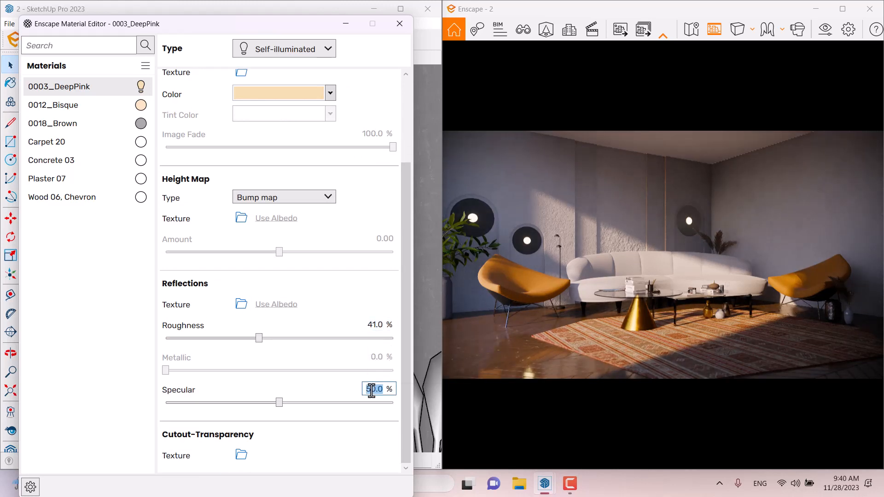
text(67)
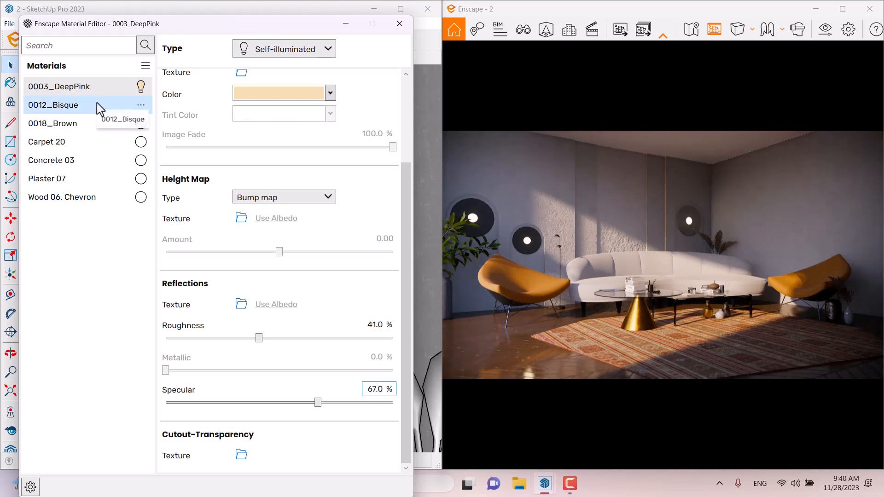
- Change the 0012_Bisque material to the Self-illuminated type with a luminance of 32,000 cd/m²
click(73, 107)
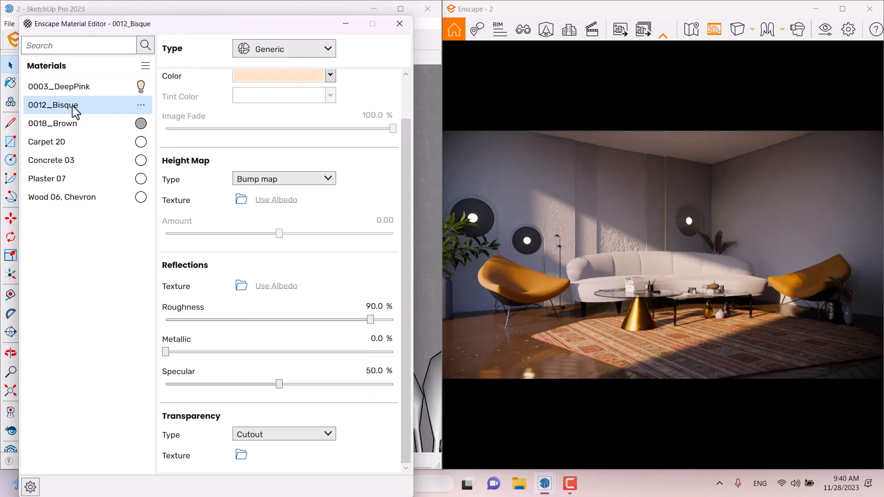
click(294, 52)
click(292, 160)
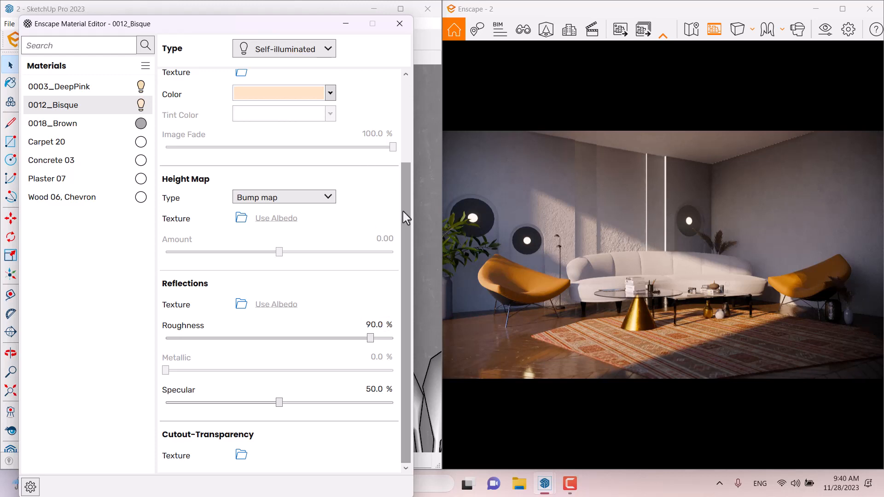
scroll(353, 118, up, 2)
drag(335, 115, 365, 110)
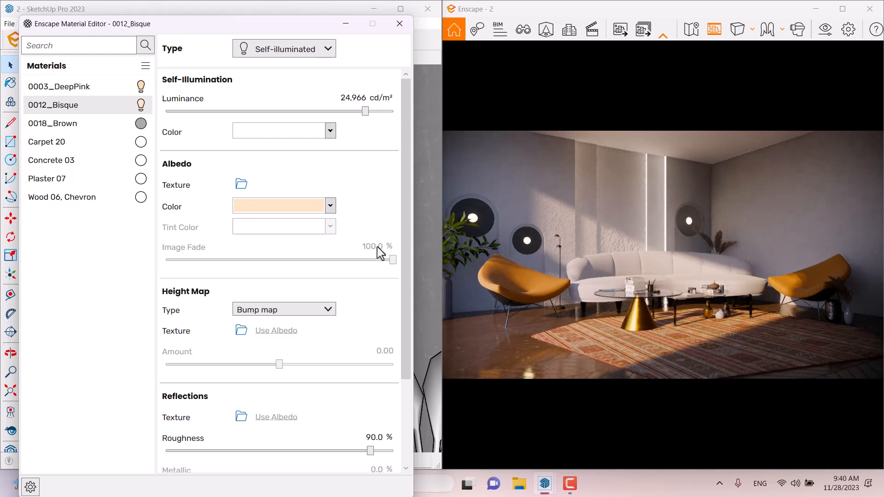
click(352, 97)
text(32,000)
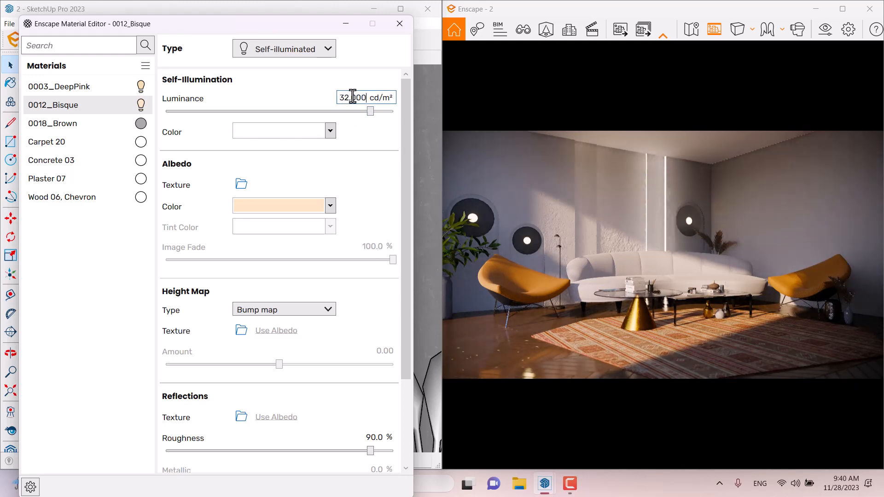
- Set the 0012_Bisque material's self-illumination color to the olive yellow #C7CE75 and copy its hex code
click(330, 132)
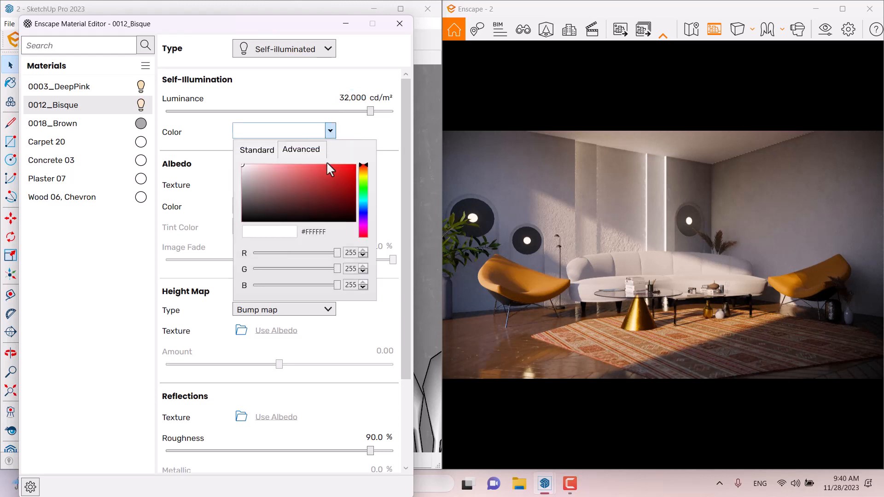
drag(279, 167, 291, 175)
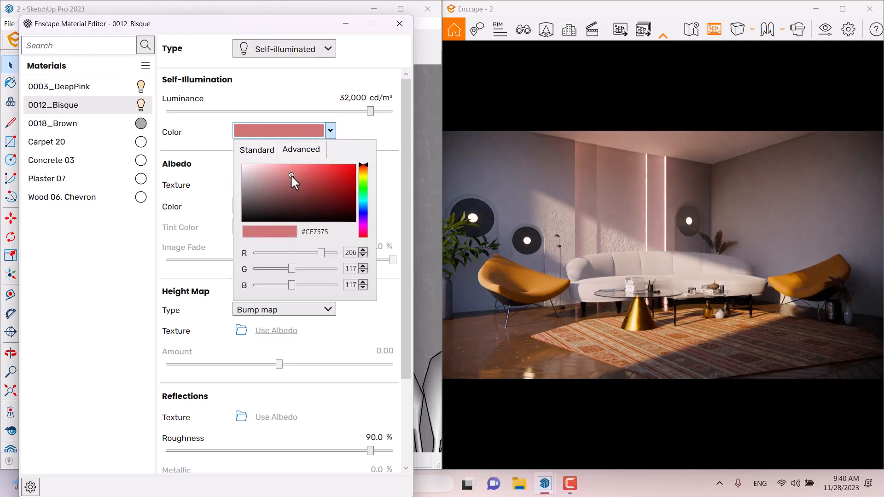
mouse_move(363, 166)
mouse_down()
mouse_move(365, 191)
mouse_move(369, 179)
mouse_up()
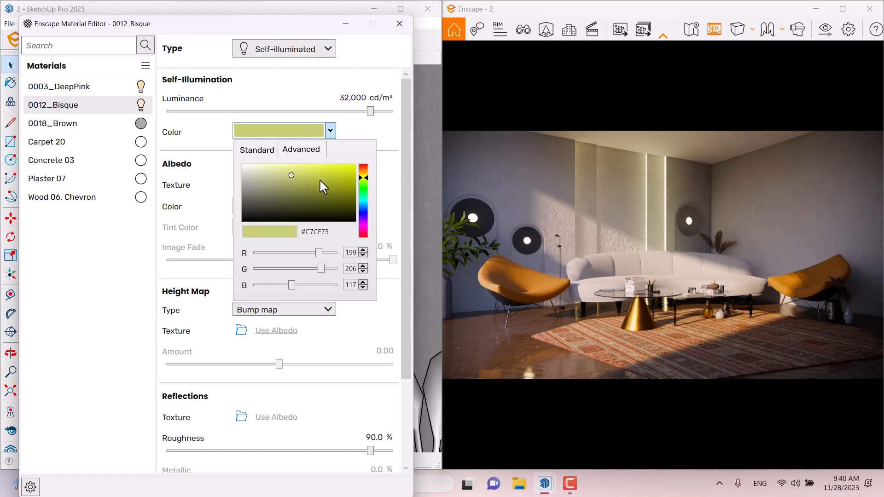
click(317, 232)
key(ctrl+c)
- Lower the 0012_Bisque material's luminance to 25,419 cd/m² and set its albedo color to the copied #C7CE75
drag(369, 114, 366, 113)
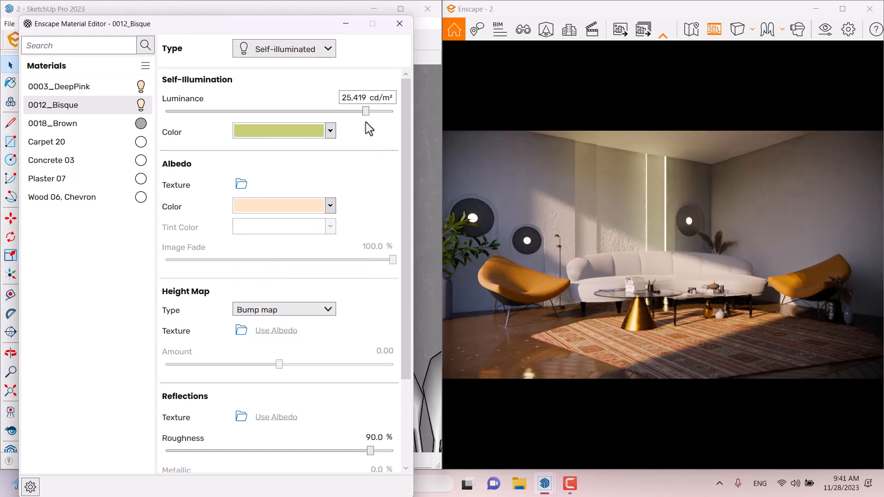
click(314, 209)
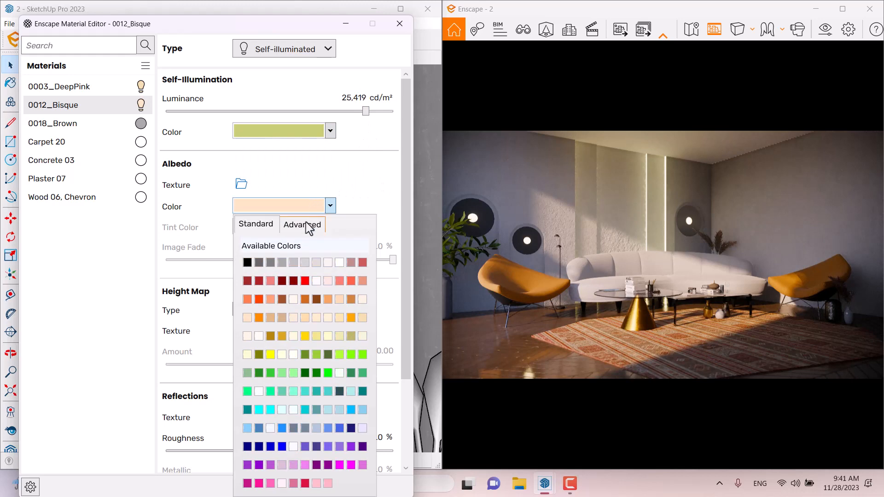
click(303, 224)
click(318, 306)
key(ctrl+v)
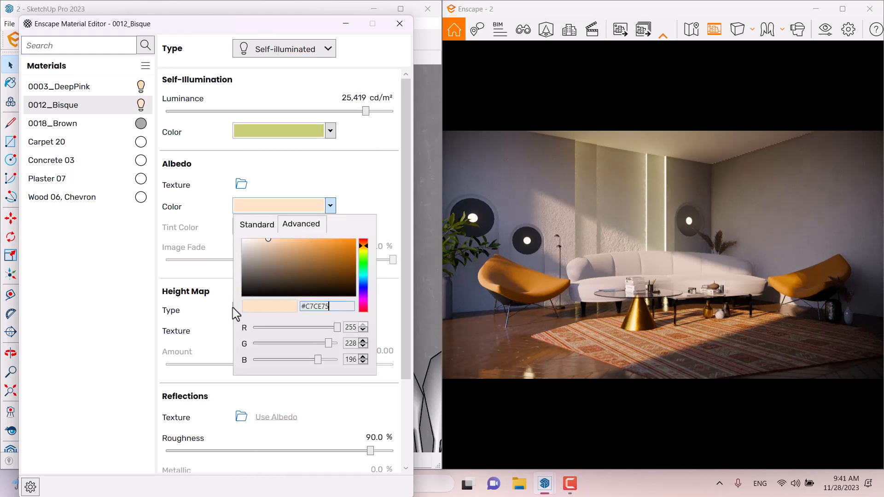
key(Return)
click(353, 202)
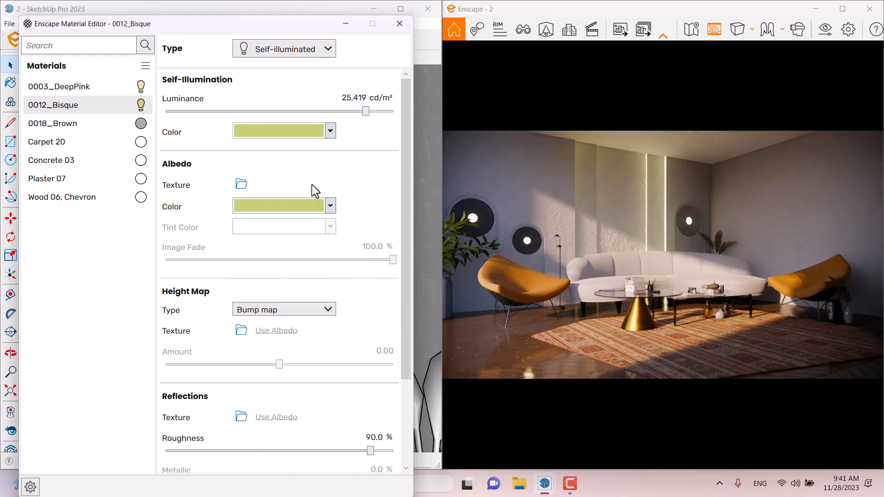
- Set the 0012_Bisque material's luminance to 32,000 cd/m² and its self-illumination color to the pale yellow #F0E593
click(359, 96)
text(32000)
key(Return)
click(312, 132)
mouse_move(312, 181)
mouse_down()
mouse_move(311, 172)
mouse_move(277, 166)
mouse_up()
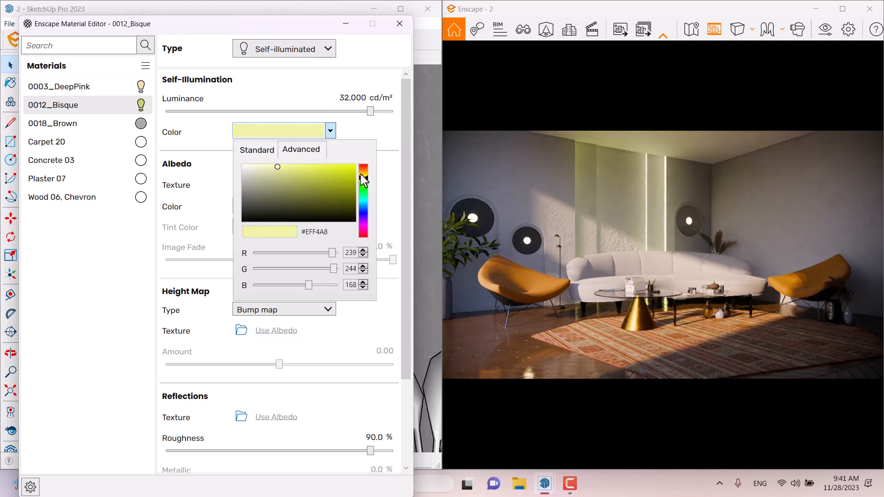
drag(366, 178, 369, 176)
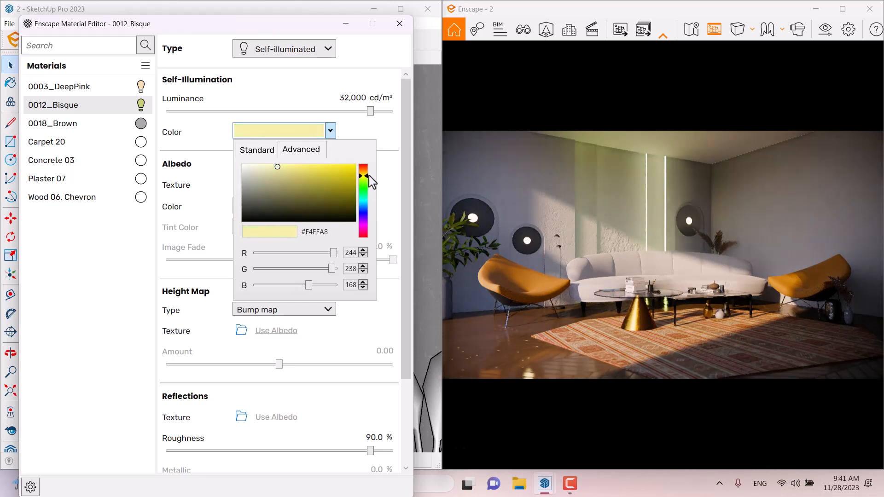
click(286, 167)
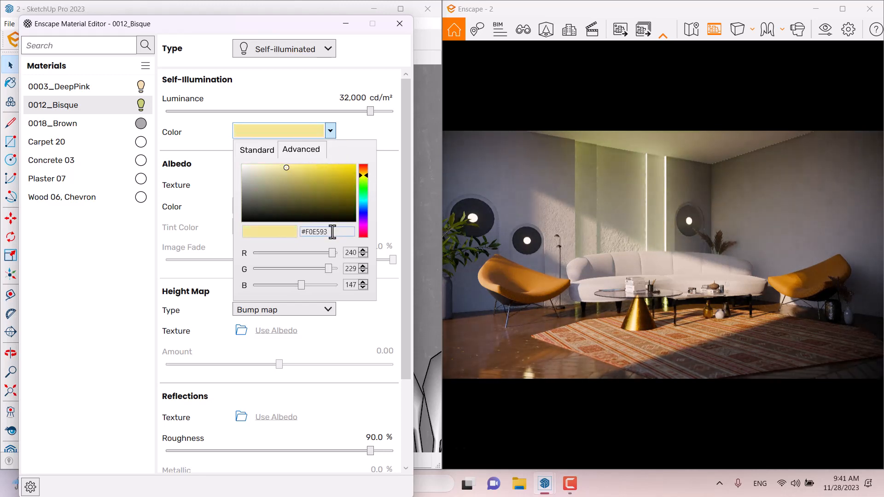
- Copy the 0012_Bisque material's self-illumination hex code #F0E593 into its albedo color
drag(333, 232, 276, 229)
key(ctrl+c)
click(371, 129)
click(311, 211)
click(322, 308)
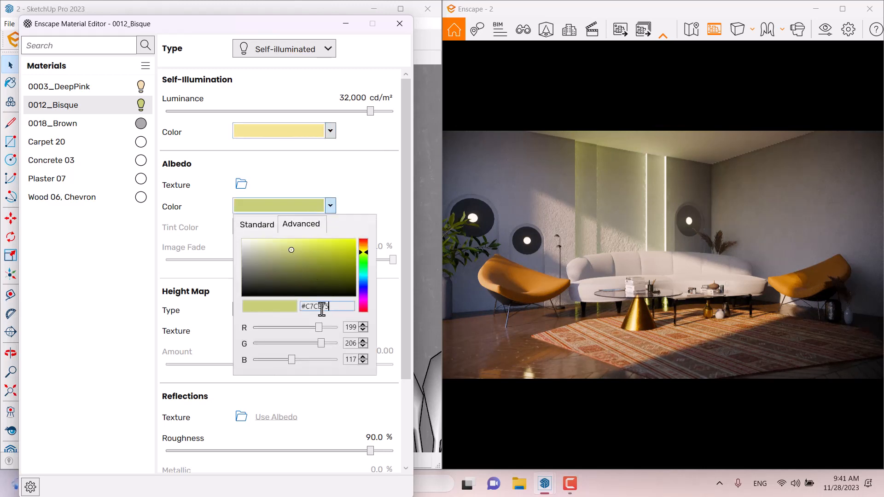
key(ctrl+a)
key(ctrl+v)
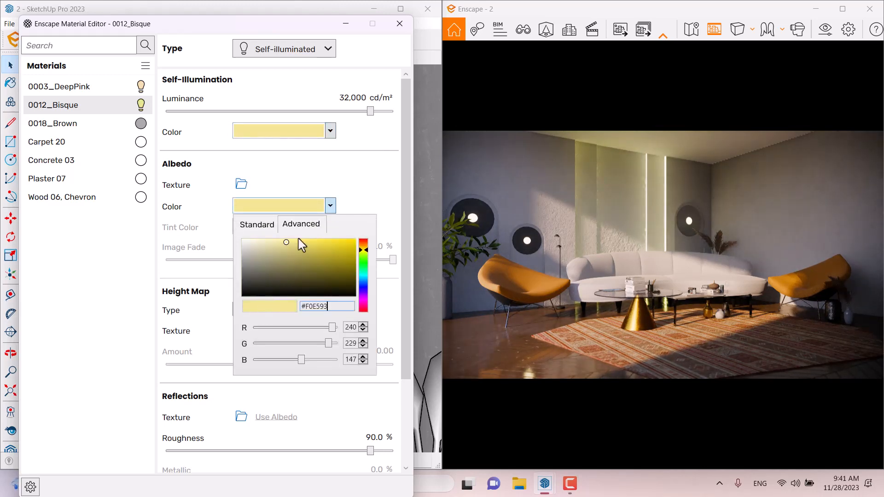
click(355, 197)
- Set the 0012_Bisque material's reflections to 24 % roughness and 77 % specular
click(379, 438)
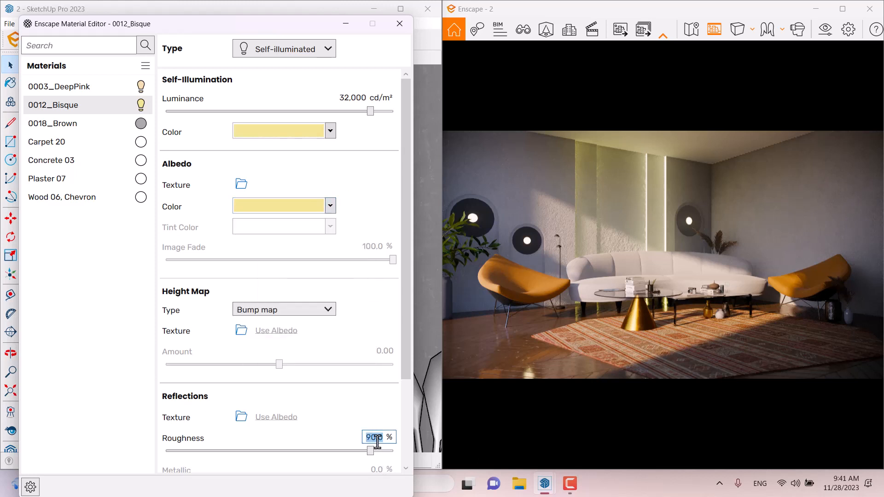
text(24)
key(Return)
scroll(404, 393, down, 1)
scroll(408, 399, down, 2)
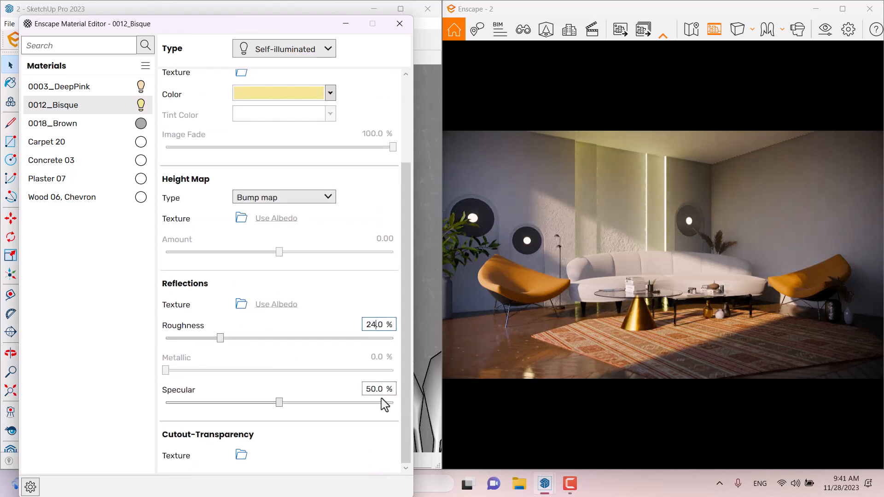
click(378, 390)
text(77)
key(Return)
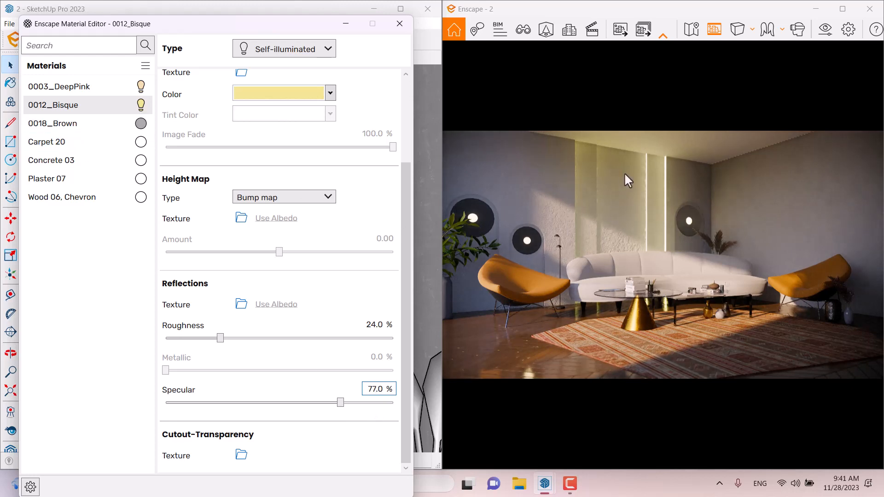
- Set the Concrete 03 material's normal map intensity to 68 % and its roughness to 36 %
click(81, 162)
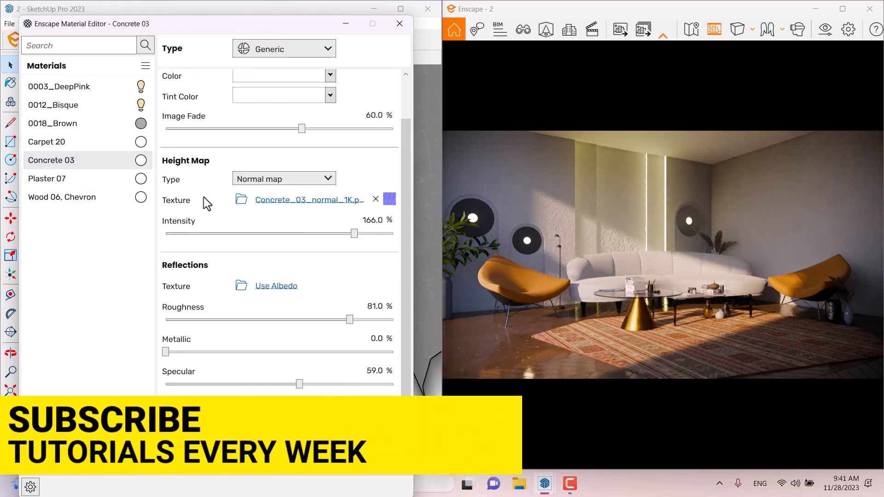
drag(354, 234, 230, 234)
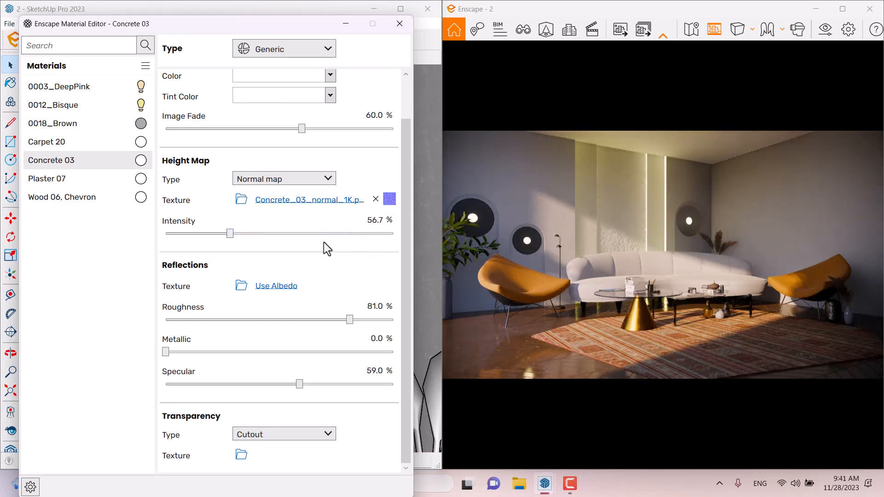
double_click(369, 221)
text(68)
key(Return)
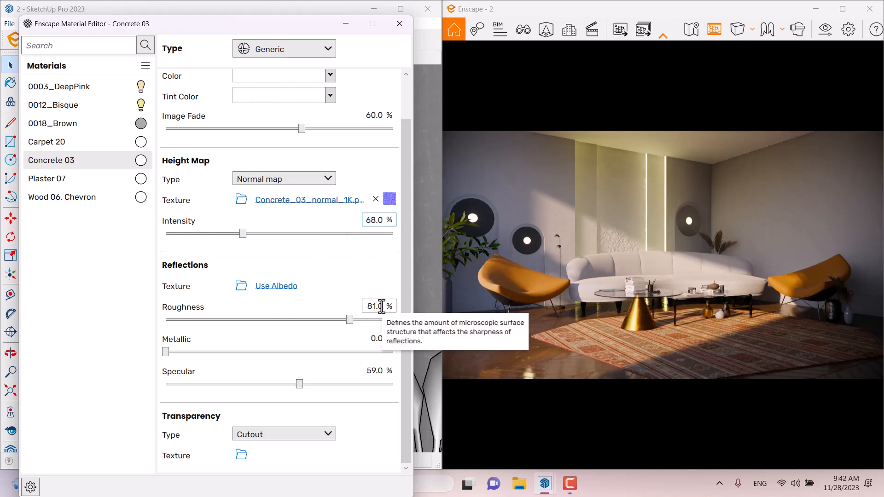
drag(350, 319, 284, 321)
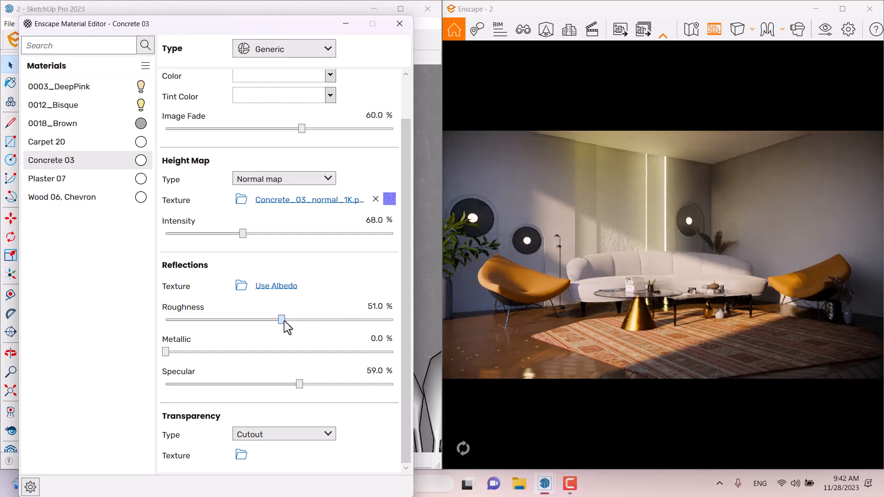
double_click(373, 307)
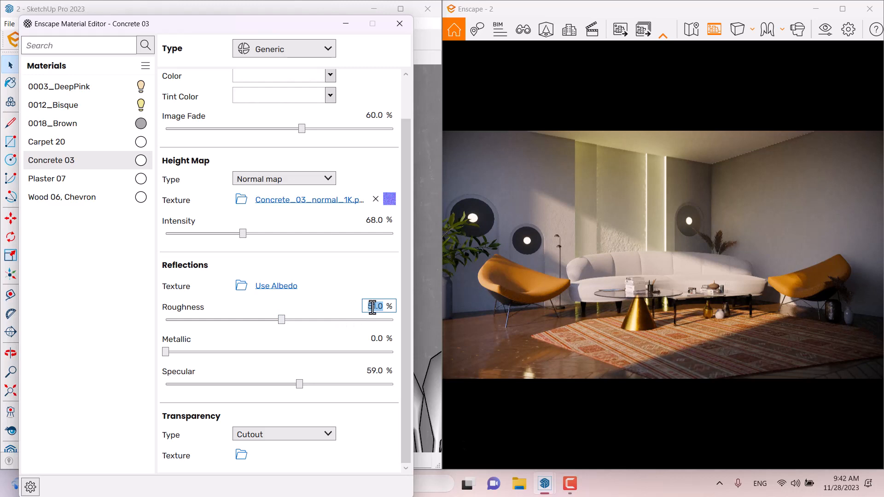
text(36)
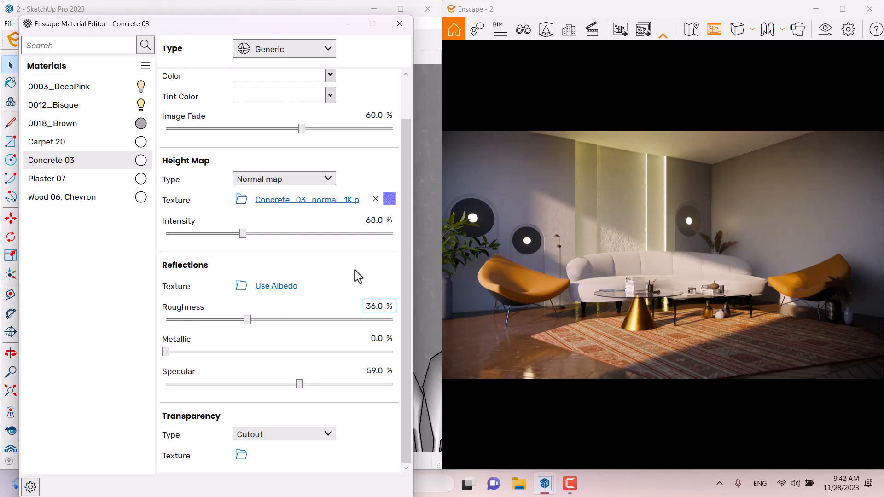
- Set the Plaster 07 material's normal map intensity to 174 %
click(59, 180)
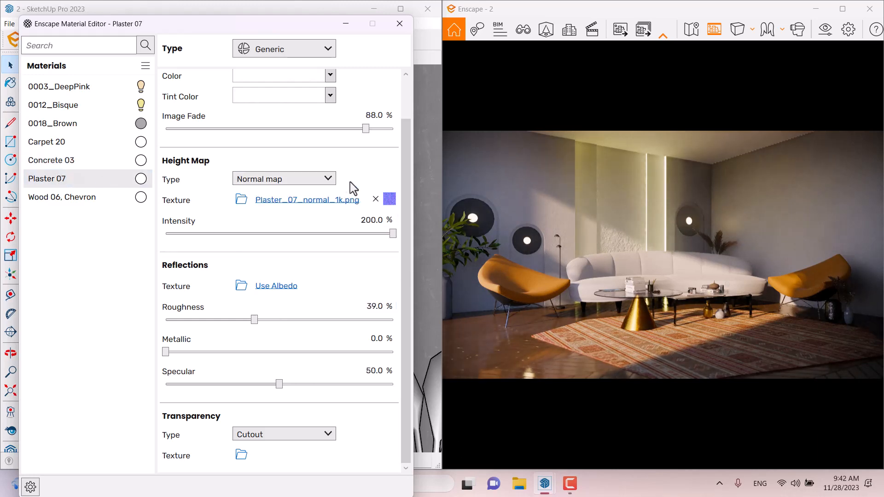
double_click(371, 220)
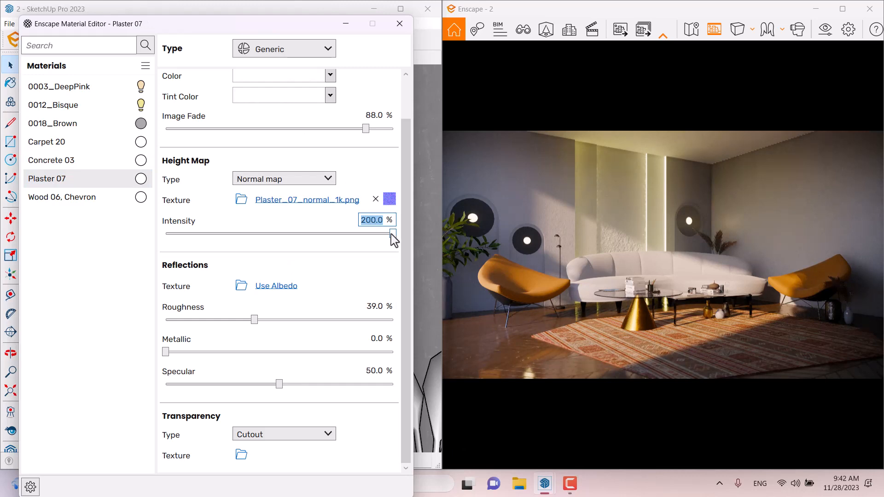
text(174)
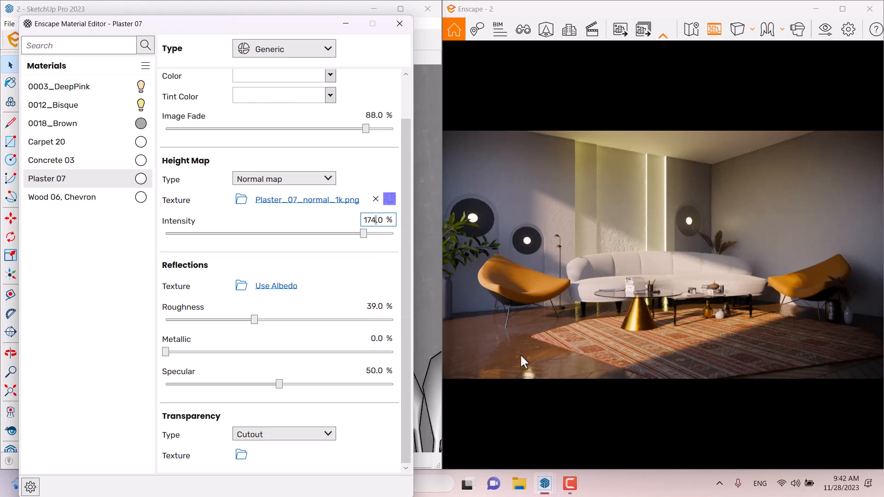
- Try a roughness of 36.7 % on the Wood 06, Chevron floor material while viewing the floor up close
click(93, 199)
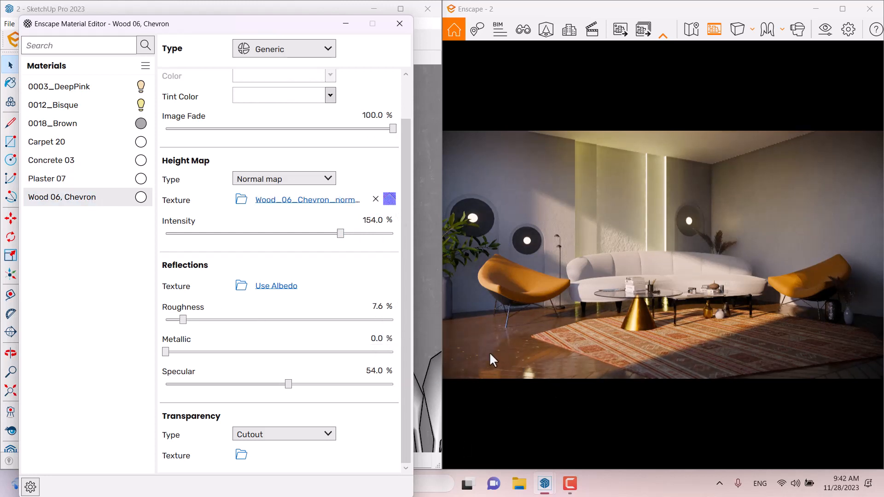
drag(489, 353, 456, 412)
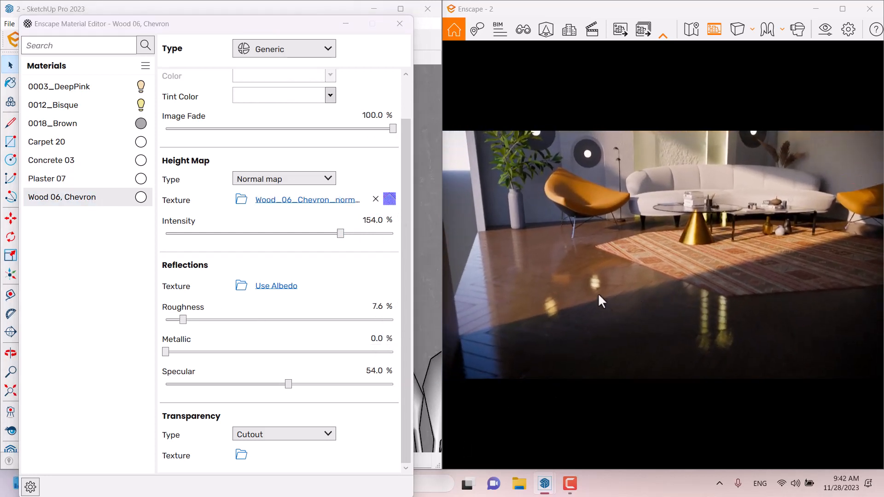
drag(184, 325, 250, 329)
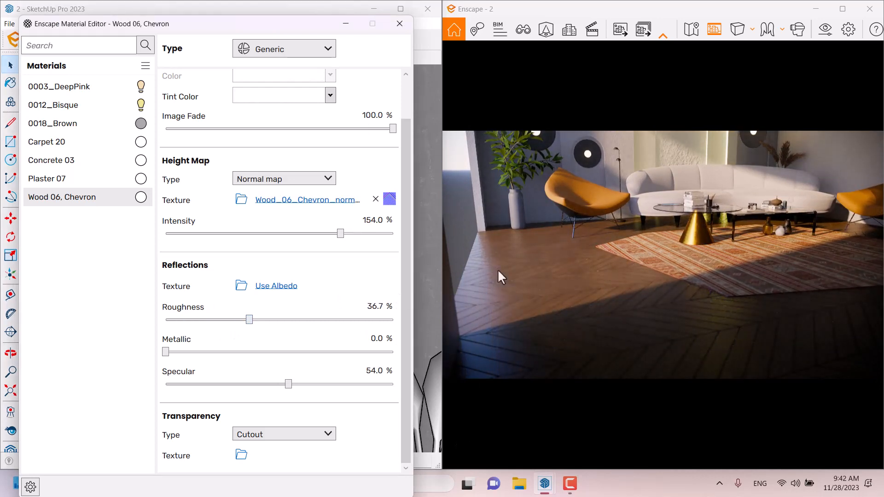
- Restore the saved DX11 camera view and set the Wood 06, Chevron material's roughness to 14.6 %
click(523, 29)
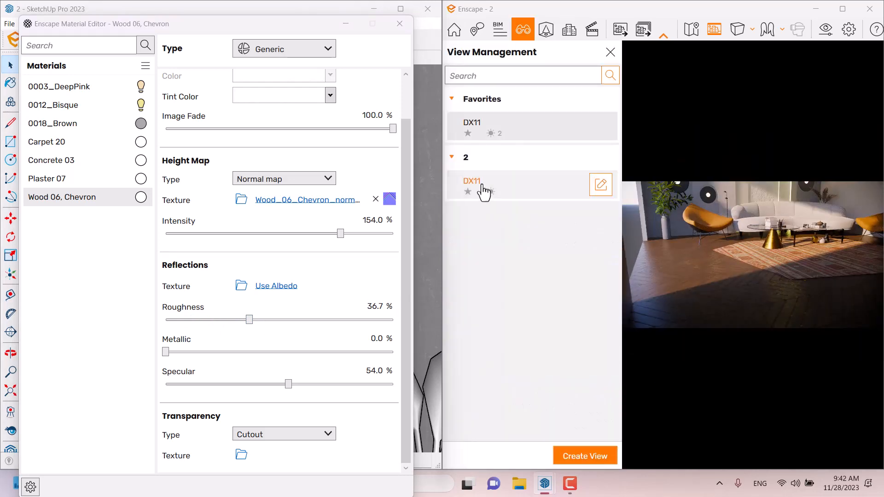
click(483, 191)
click(610, 52)
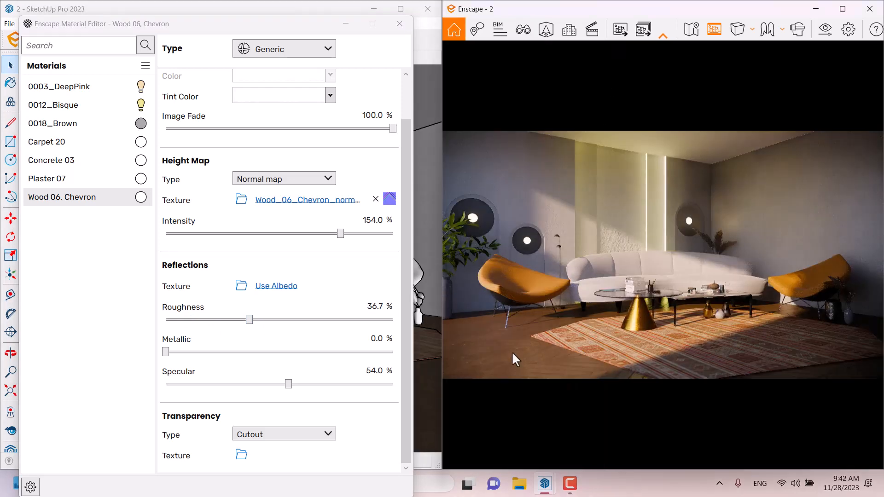
drag(249, 319, 183, 320)
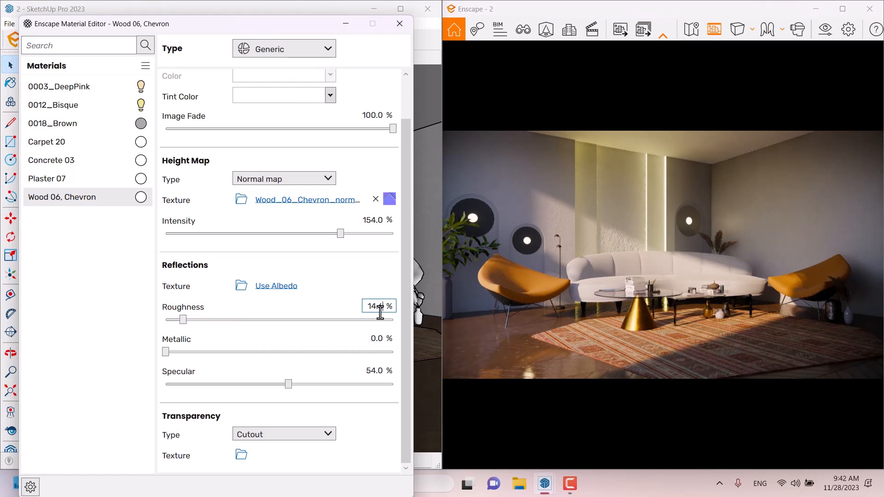
text(.6)
key(Return)
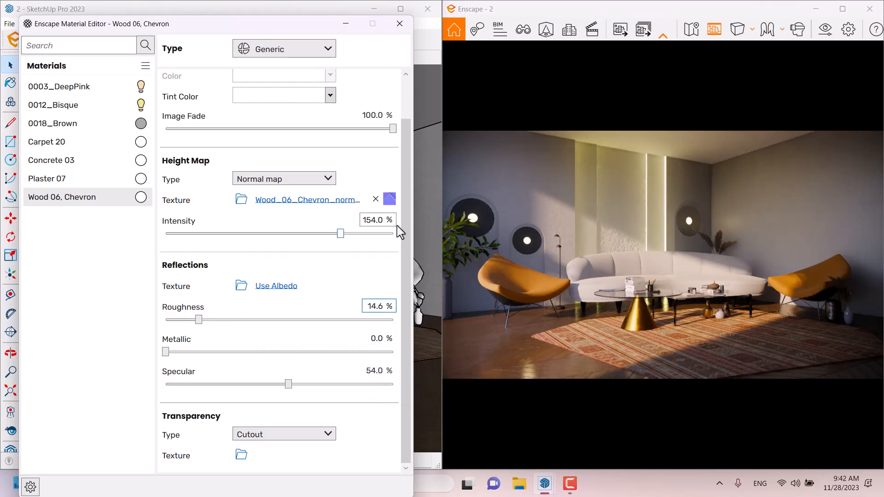
- Set the Wood 06, Chevron floor material's image fade to 86 %
scroll(406, 156, up, 1)
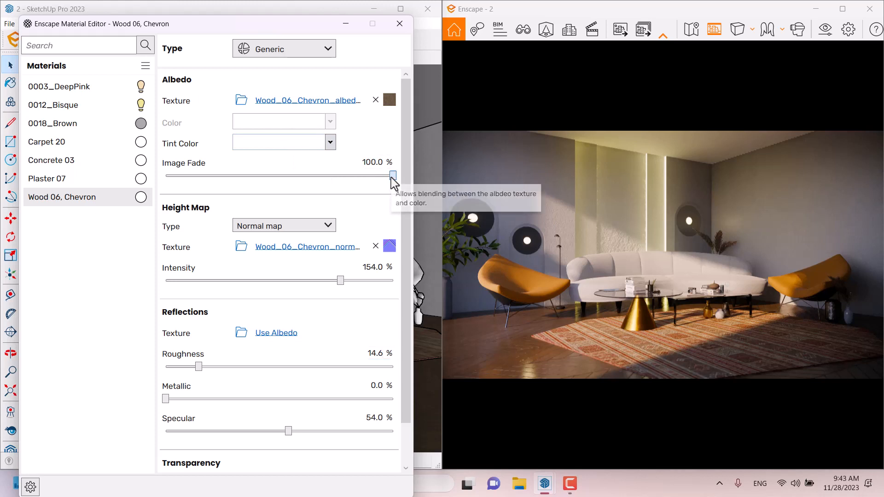
drag(391, 178, 340, 176)
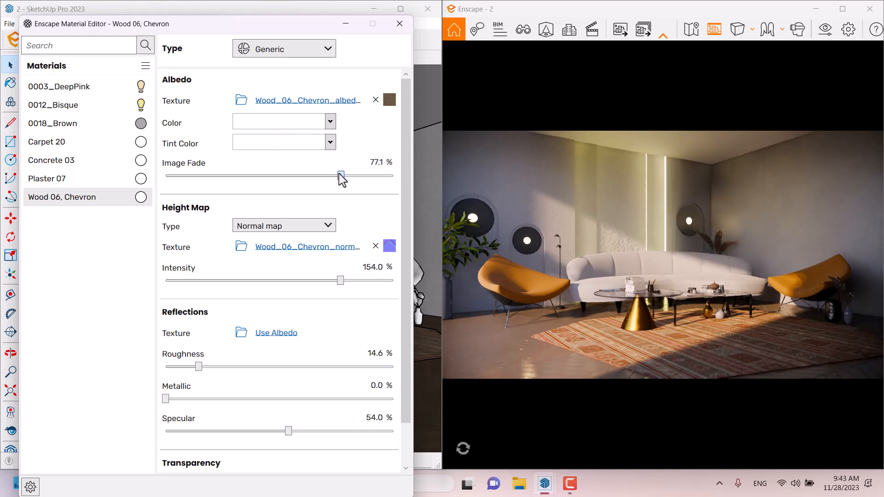
double_click(372, 164)
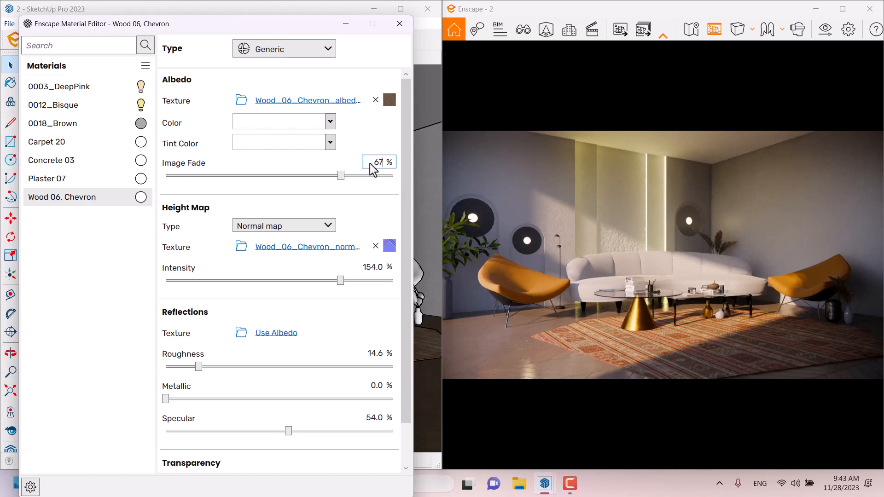
text(67)
key(Return)
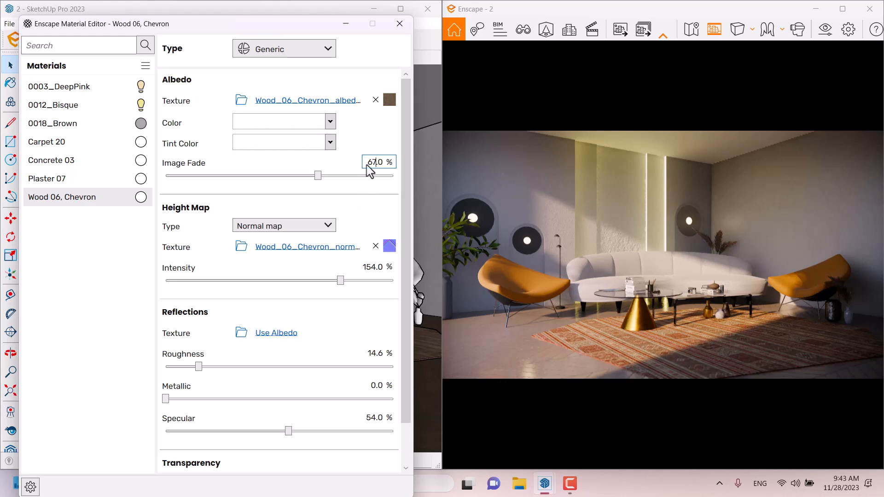
text(78)
key(Return)
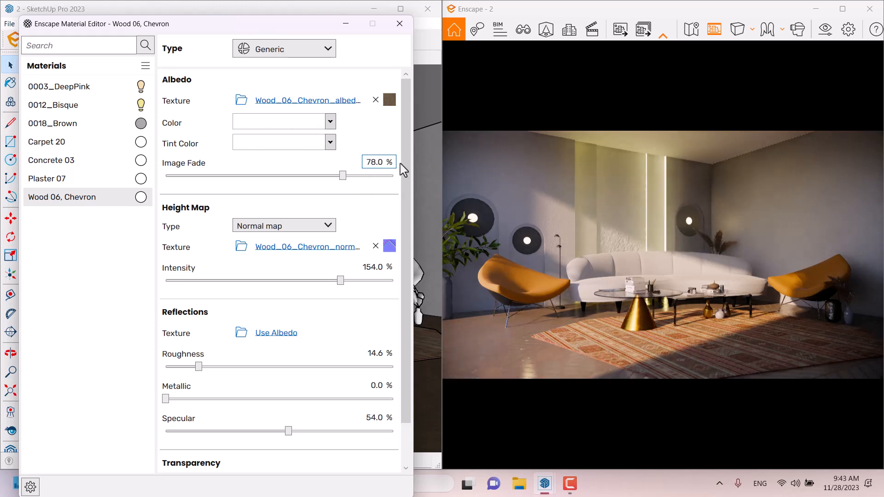
text(86)
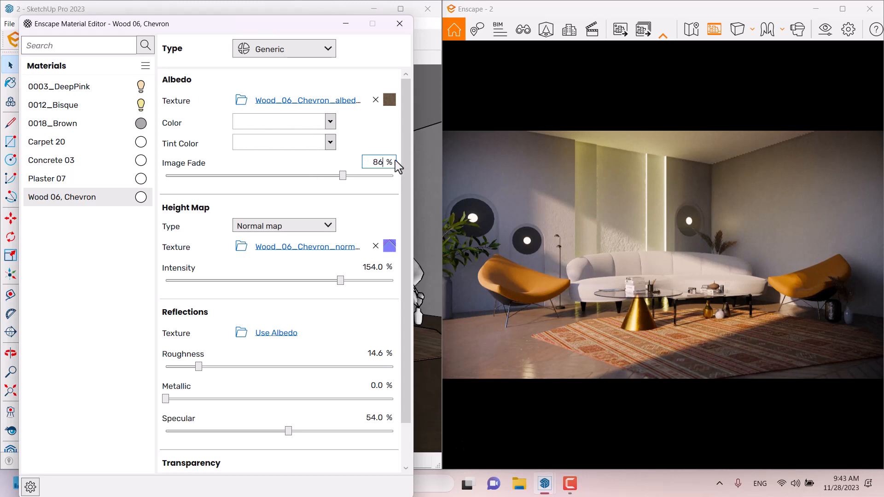
key(Return)
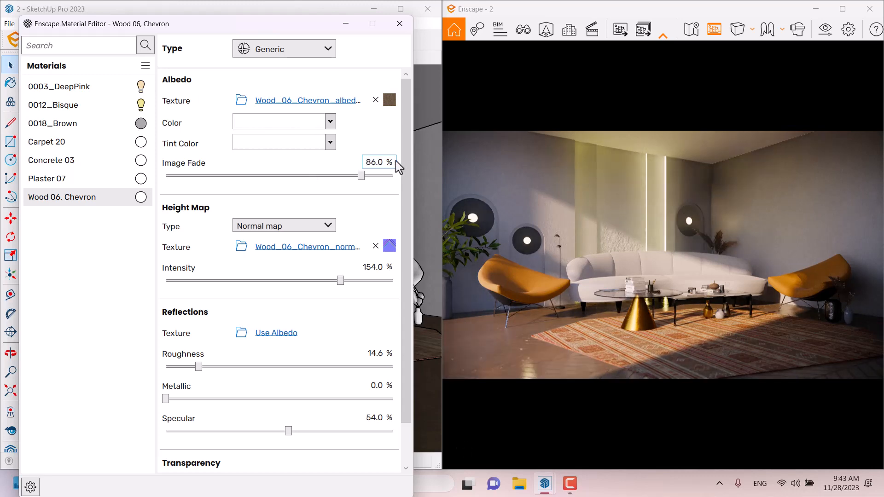
- Try a salmon tint color on the Wood 06, Chevron floor material, and set the tint back to white
click(330, 142)
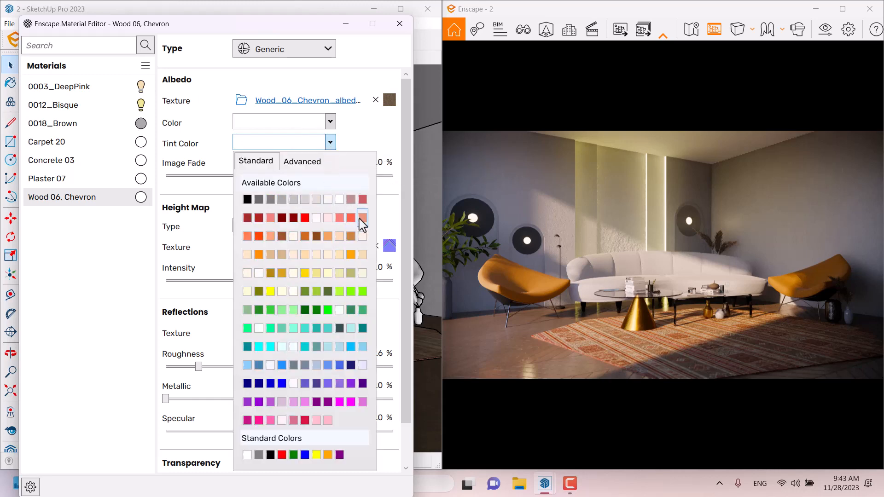
click(361, 218)
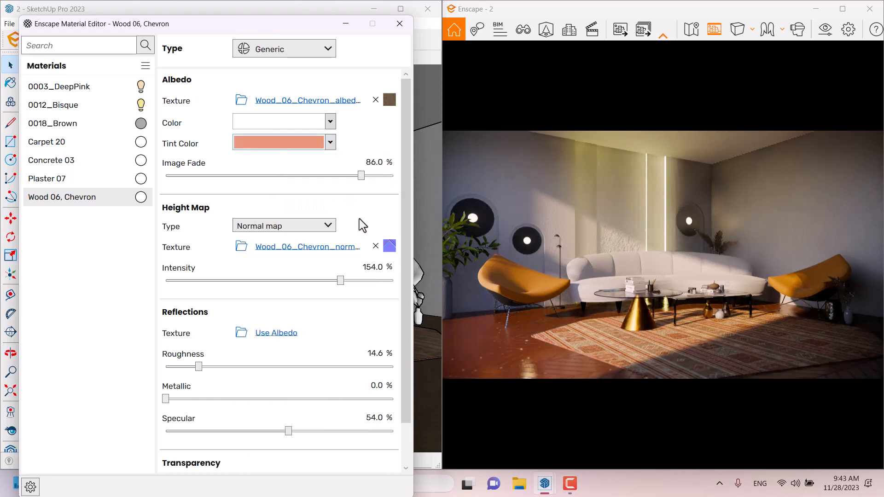
click(331, 147)
click(339, 198)
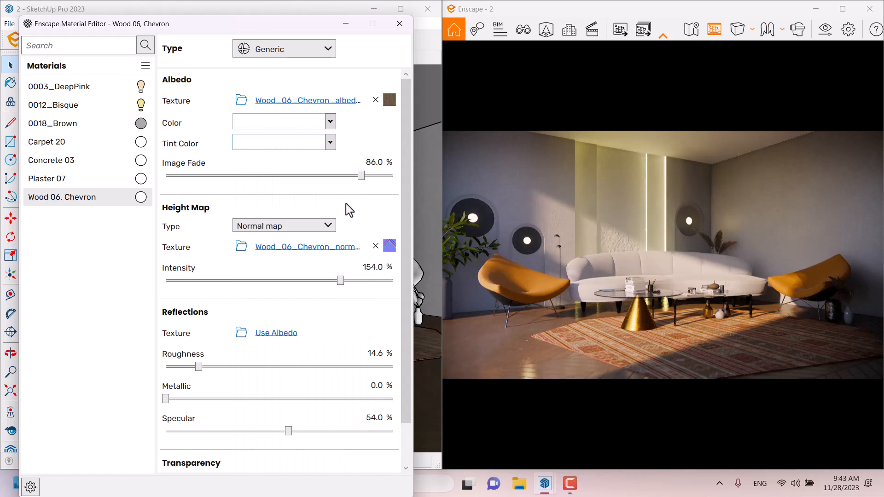
- Close the material editor and copy the central wall panel's vertical edge onto the adjoining concrete strip, using 0.03 m spacing and a 2x array
mouse_move(390, 108)
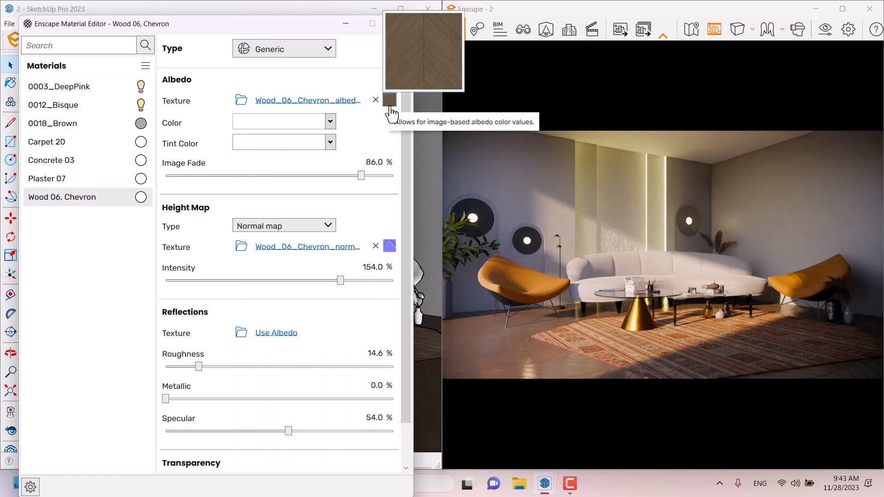
click(398, 25)
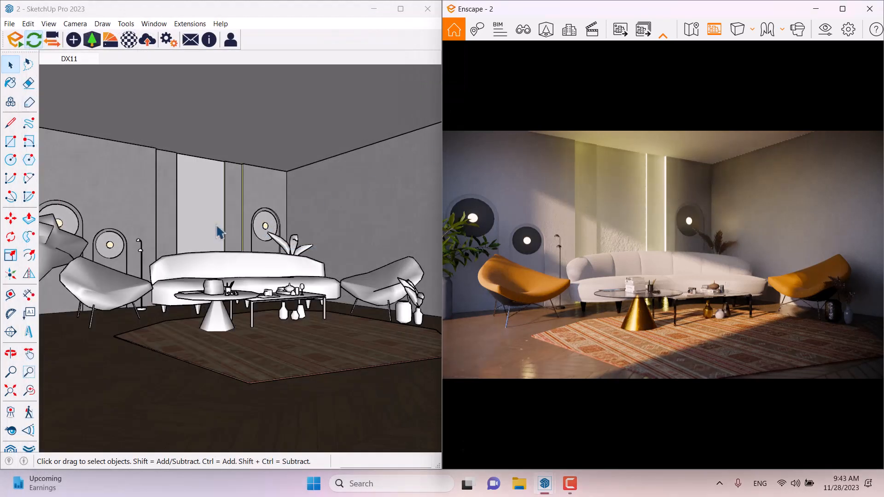
scroll(203, 198, up, 5)
key(o)
scroll(98, 211, up, 5)
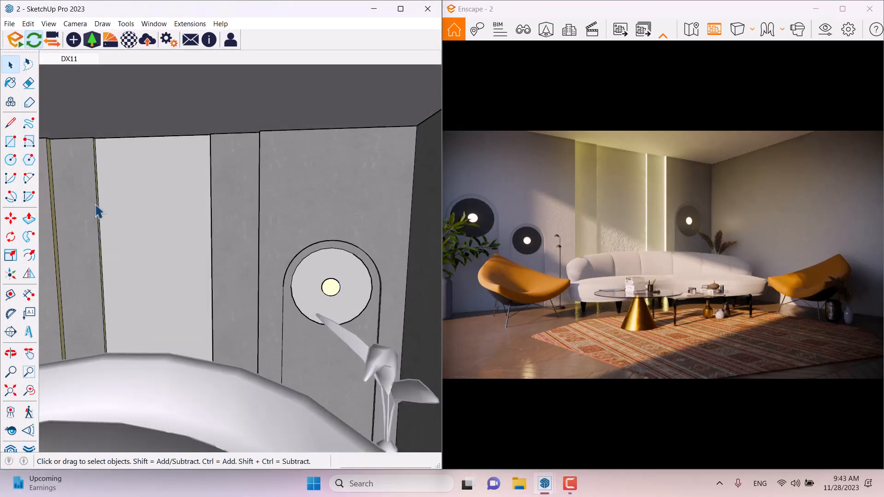
middle_drag(103, 210, 188, 203)
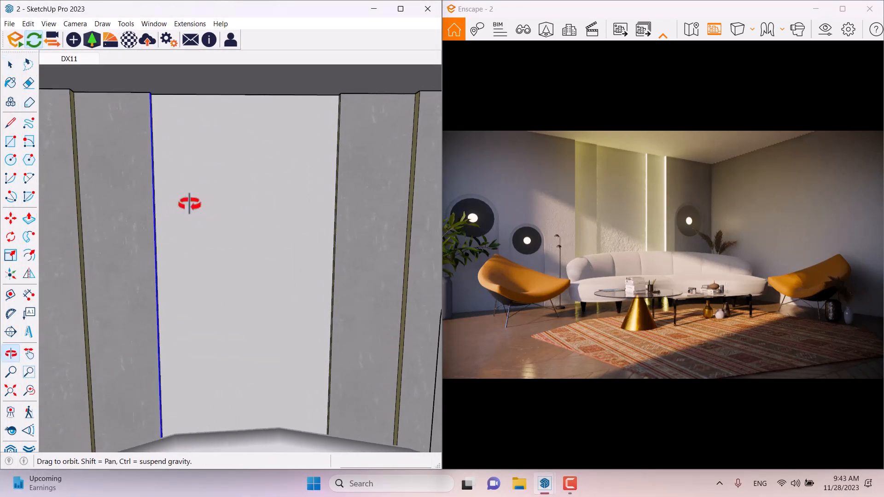
click(11, 218)
scroll(158, 115, up, 3)
click(155, 99)
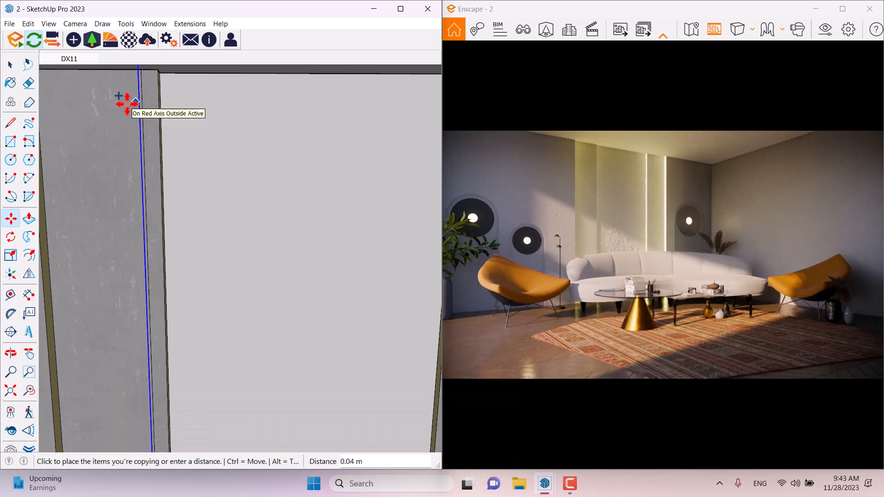
text(0.03)
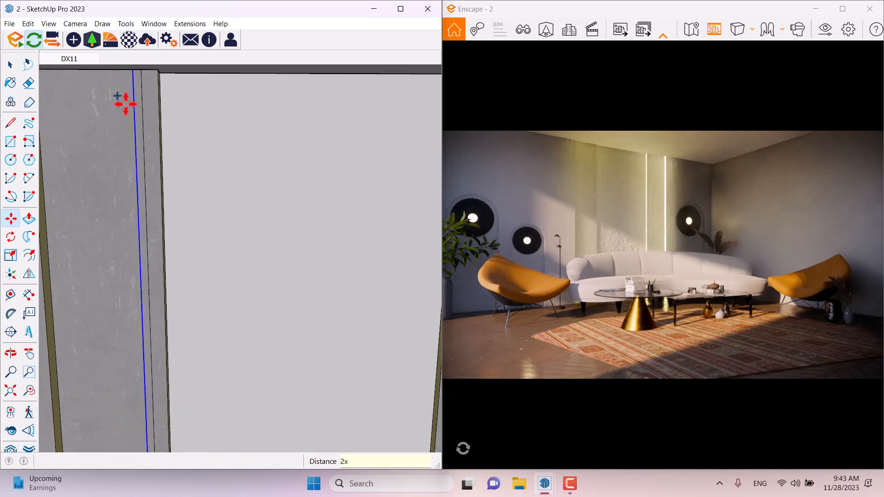
key(Return)
key(space)
- Push/Pull the narrow vertical face between the copied lines by about 0.01 m to form a light groove
click(28, 219)
scroll(204, 221, down, 2)
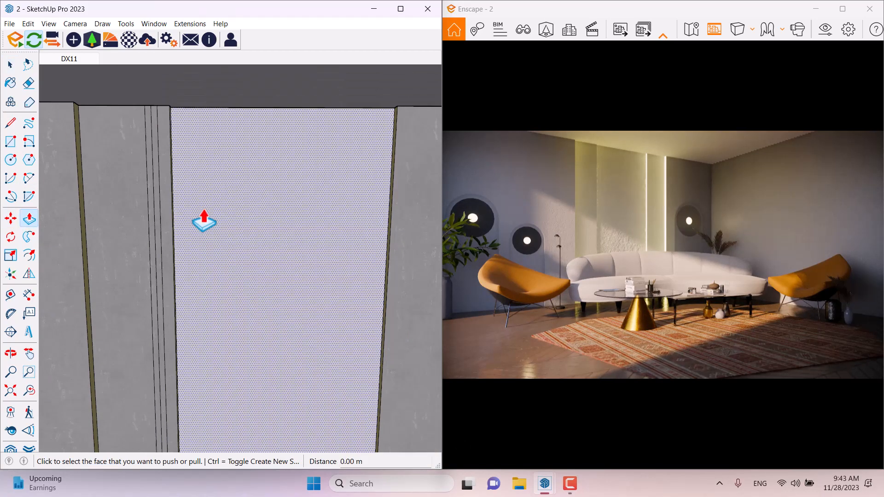
middle_drag(204, 221, 222, 207)
click(223, 207)
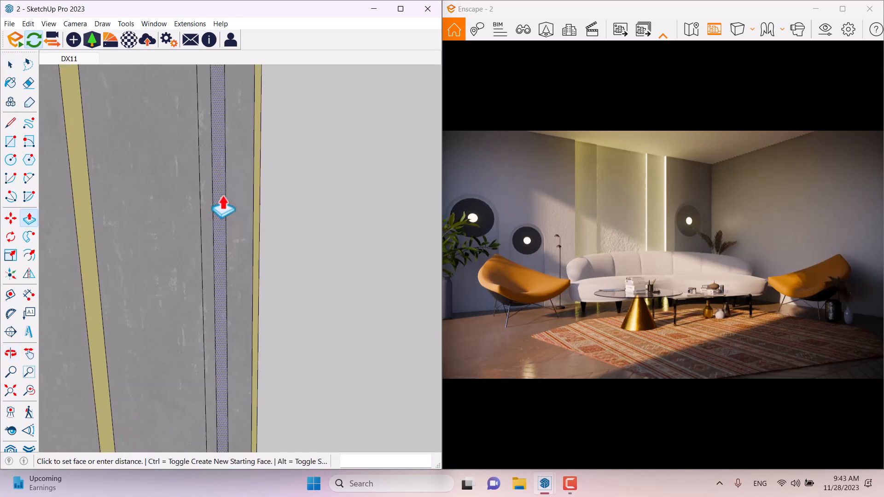
click(223, 207)
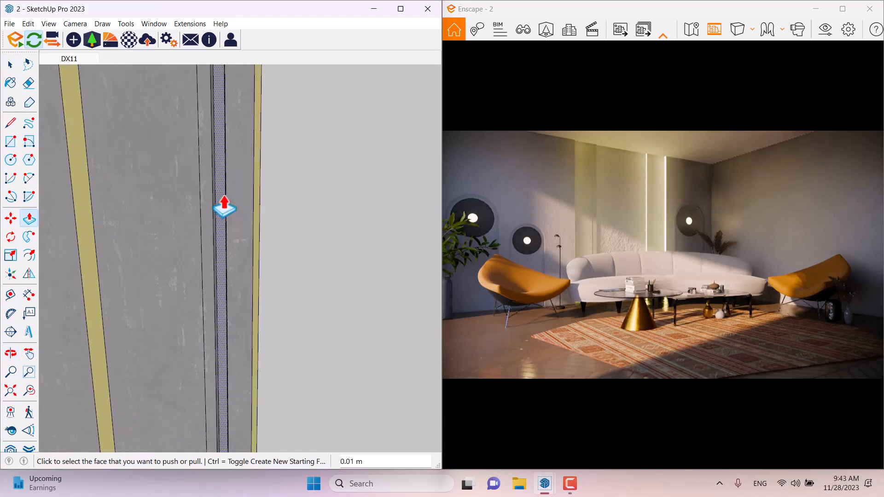
key(space)
- Copy the narrow face beside the new groove sideways by its own width to outline a second strip
click(205, 214)
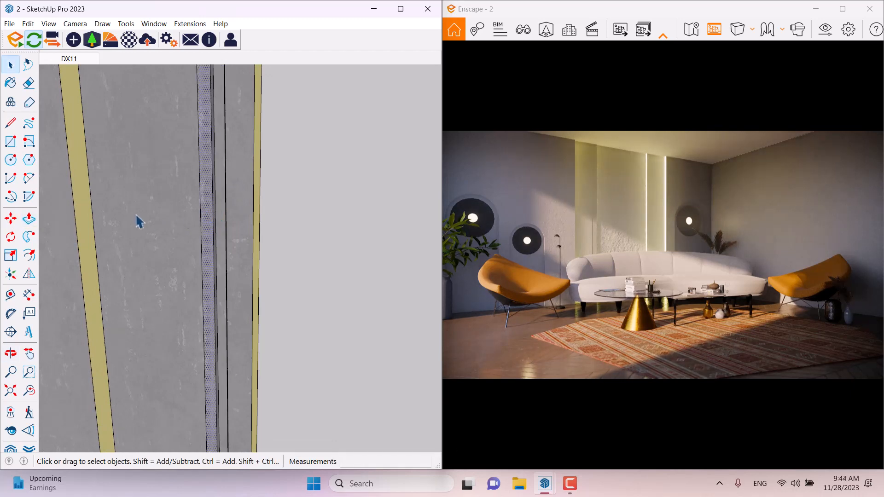
click(11, 219)
key(ctrl)
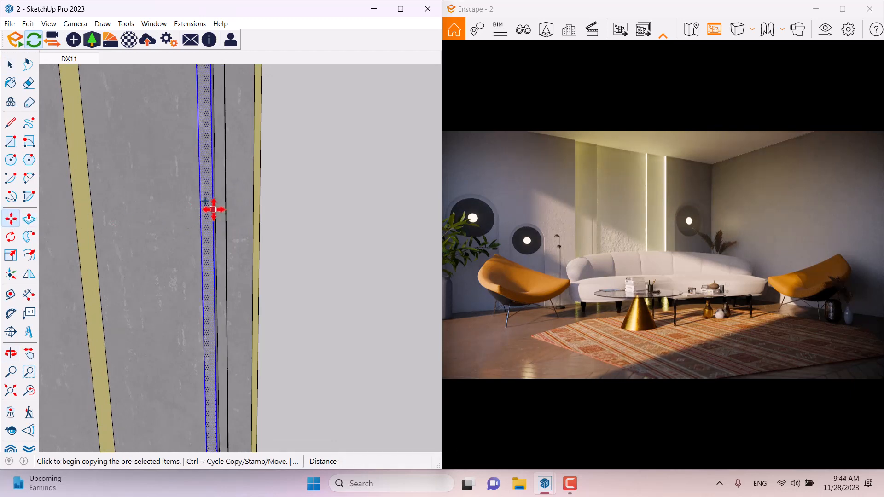
click(213, 210)
click(200, 208)
- Push/Pull the second narrow strip by 0.01 m to match the first groove
click(29, 219)
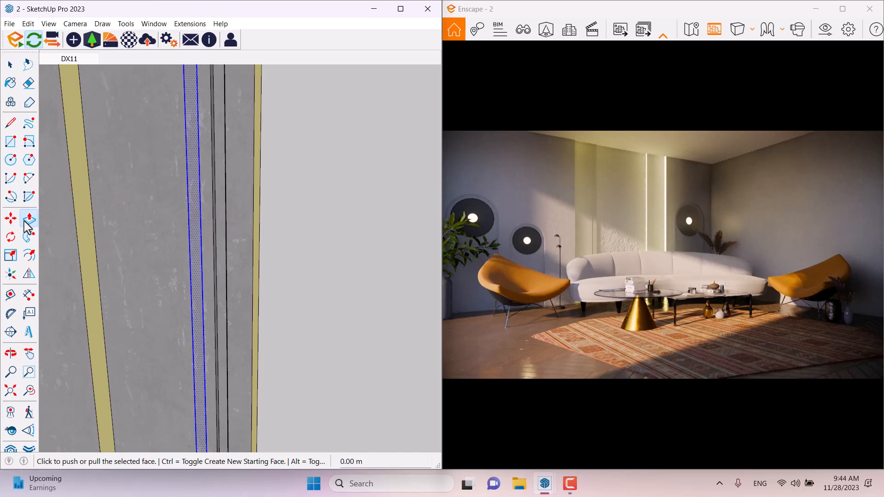
click(189, 215)
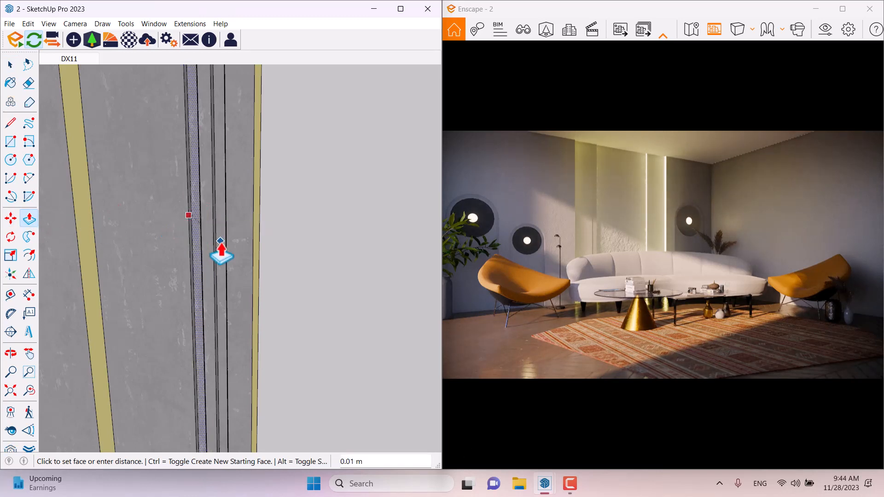
key(space)
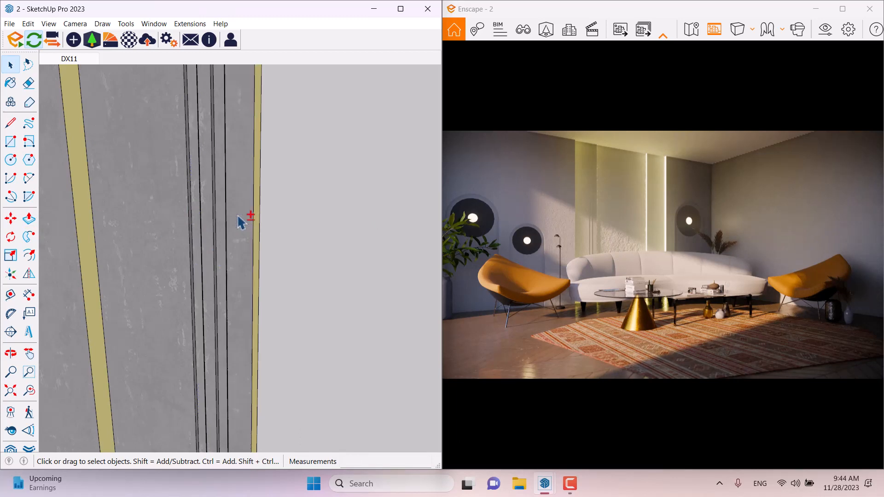
- Sample the 0012_Bisque material from the existing light strip and paint both new vertical grooves with it
scroll(240, 222, down, 3)
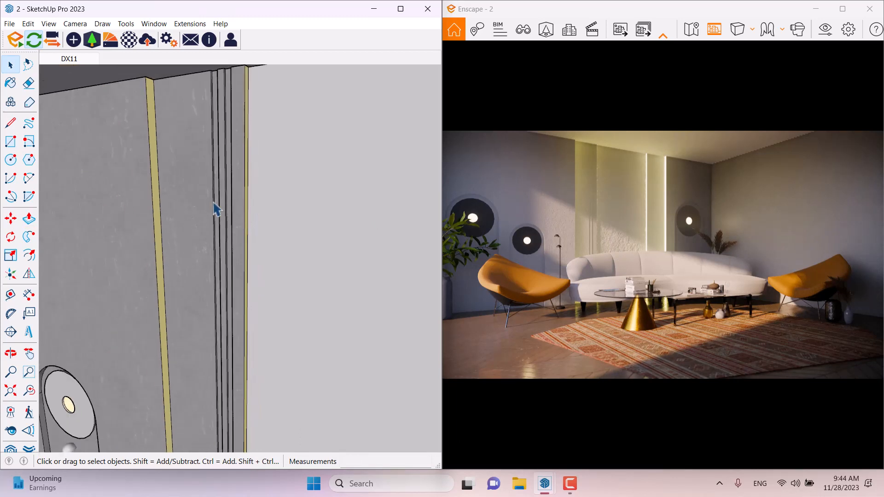
click(11, 83)
click(423, 142)
scroll(187, 175, up, 5)
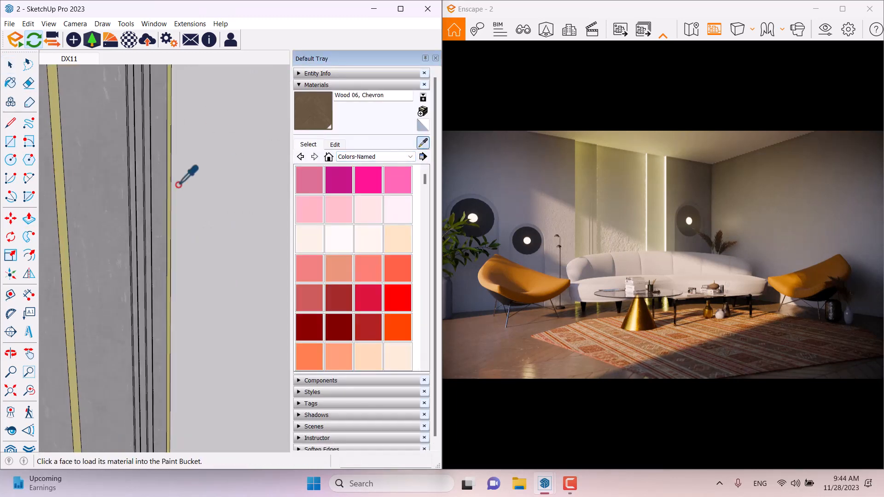
click(167, 186)
middle_drag(99, 202, 217, 212)
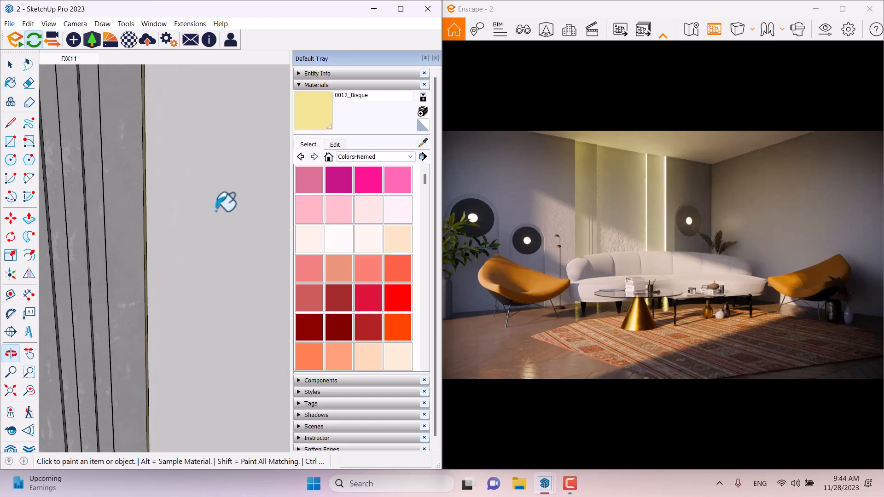
click(56, 212)
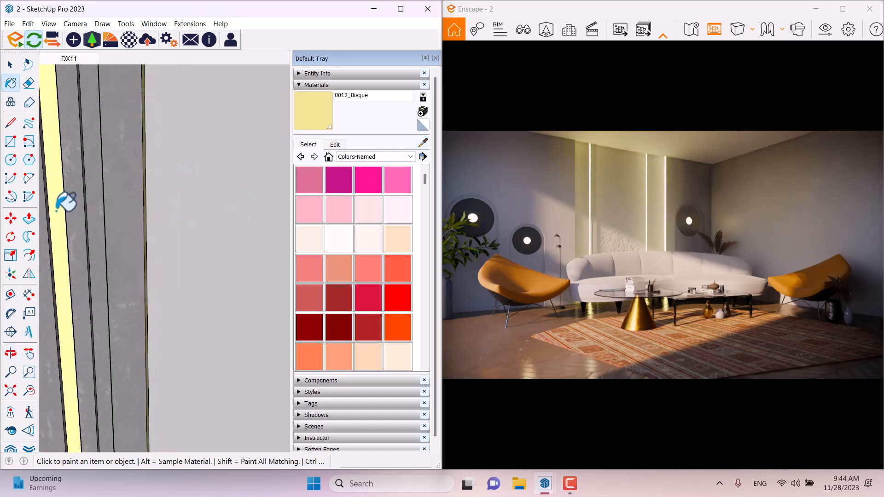
click(98, 200)
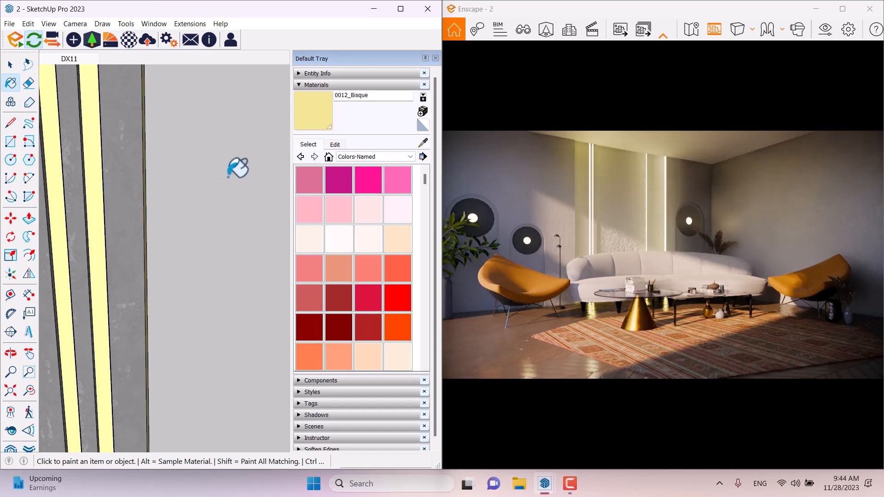
mouse_move(232, 170)
middle_down()
mouse_move(203, 148)
mouse_move(234, 158)
mouse_move(209, 154)
middle_up()
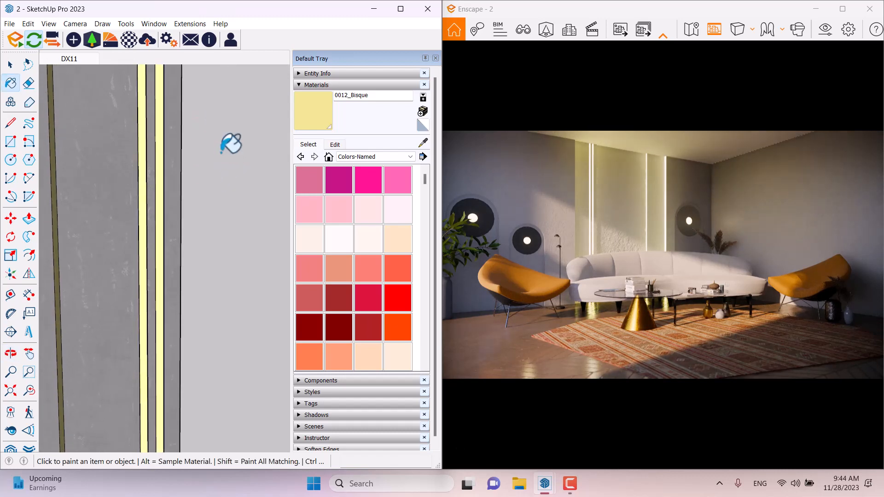
key(space)
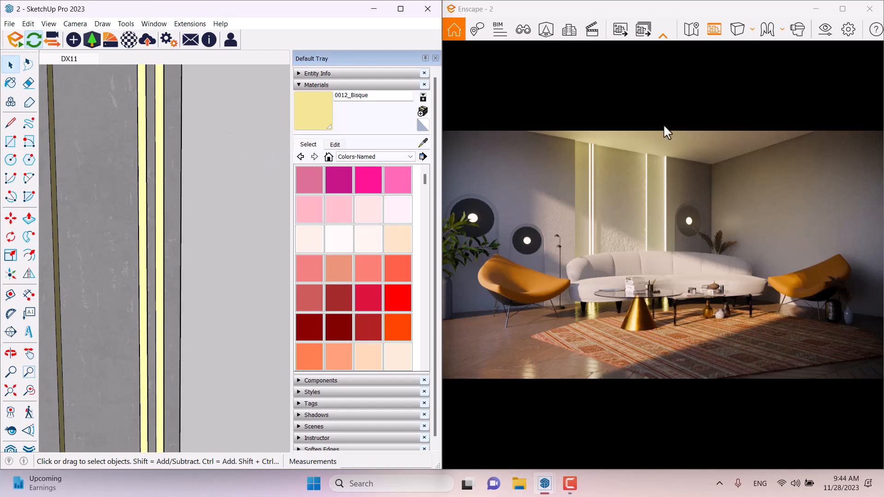
- Maximize the Enscape render window and enable Auto Exposure in the visual settings, keeping the settings window clear of the scene
click(843, 9)
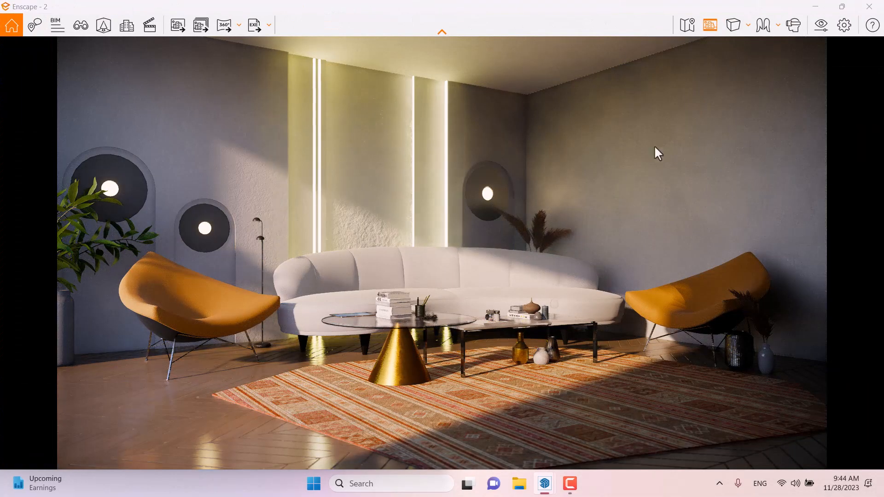
click(820, 28)
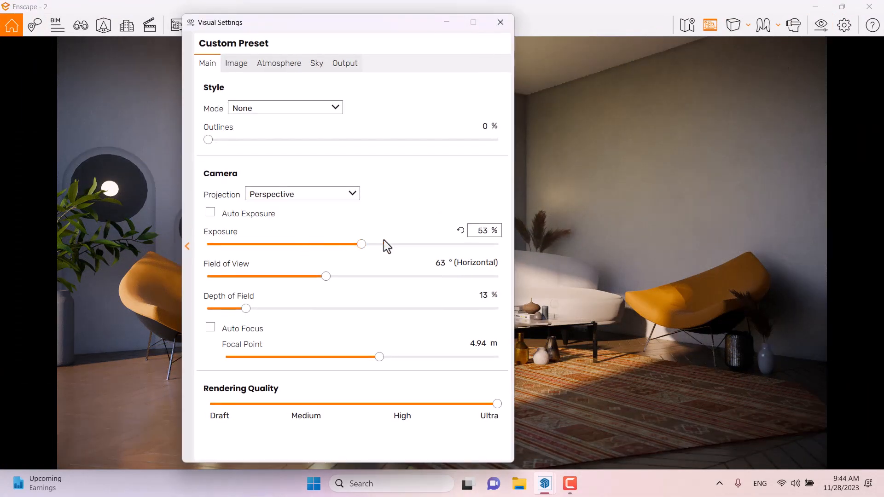
click(210, 212)
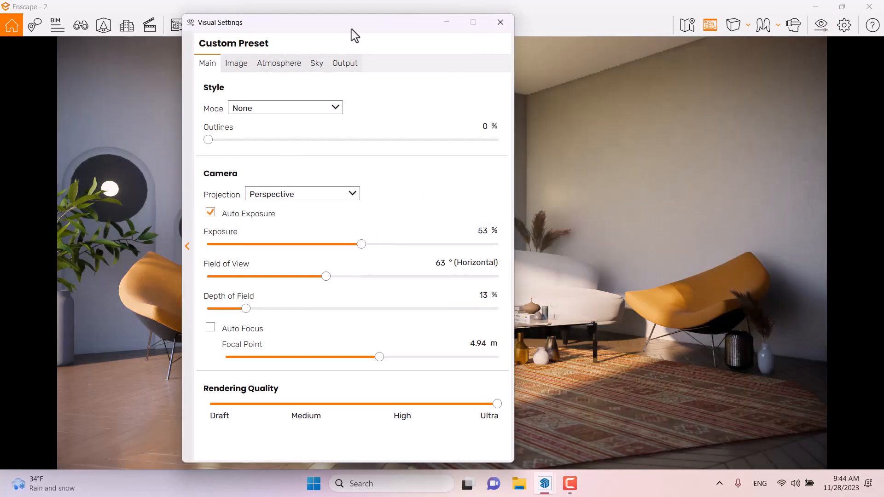
drag(351, 29, 731, 28)
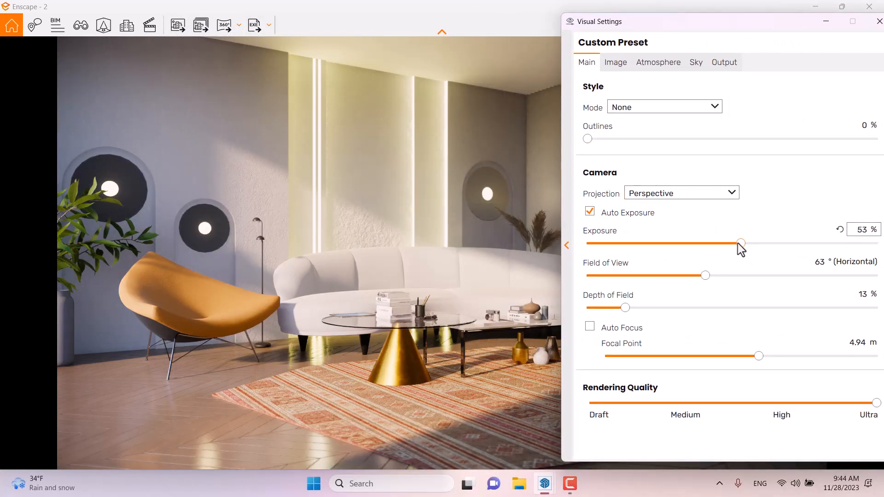
- Reduce the camera exposure to 44% and set the outlines to 7%
drag(739, 244, 710, 245)
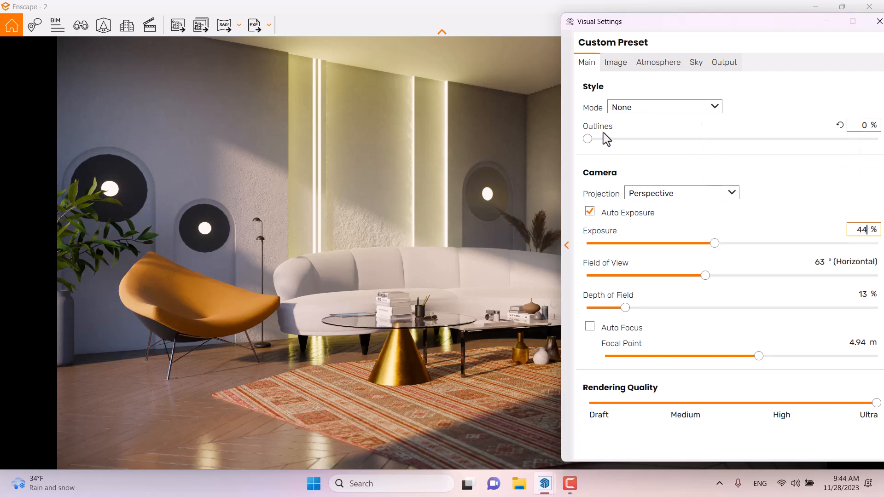
drag(591, 138, 620, 140)
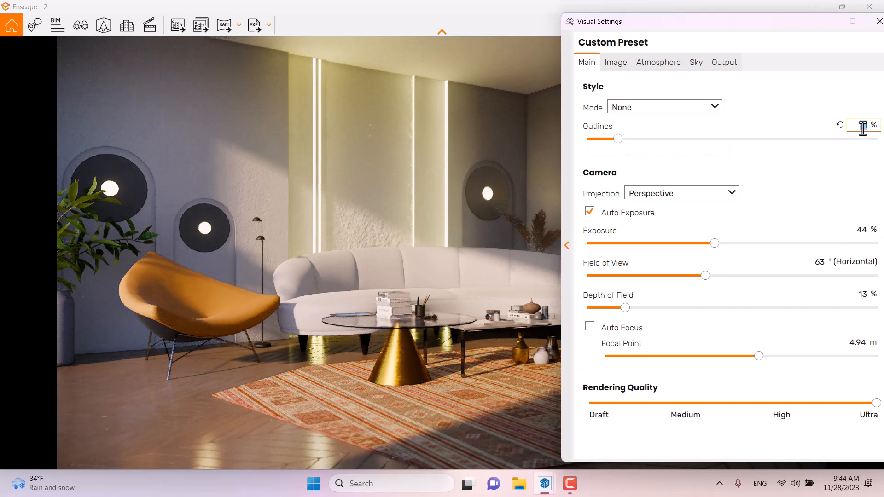
- Set the image color temperature to 5,800 K
click(615, 64)
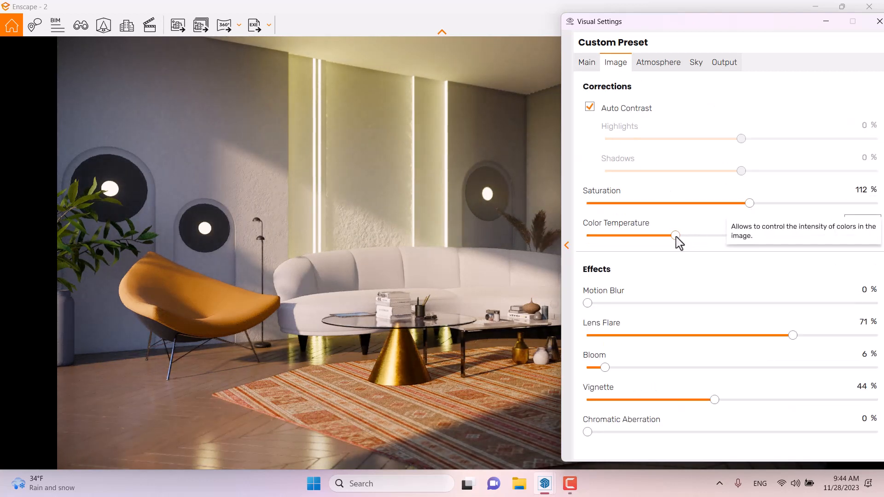
drag(675, 236, 687, 236)
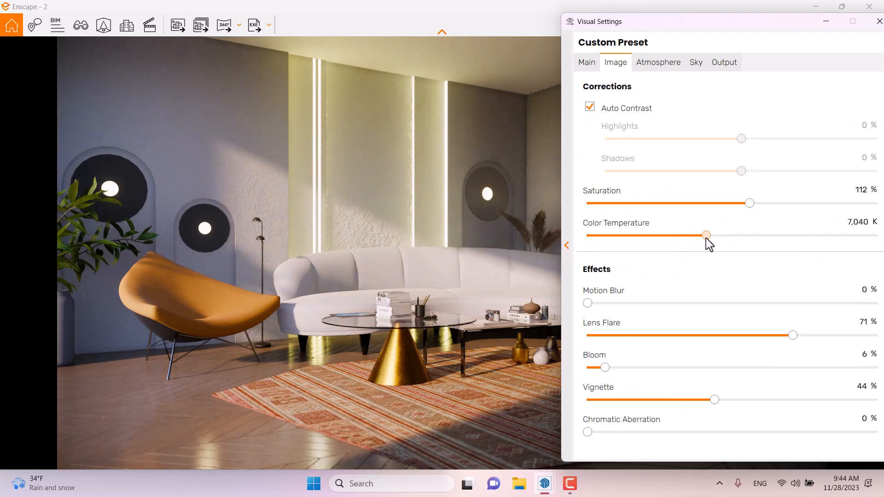
click(856, 222)
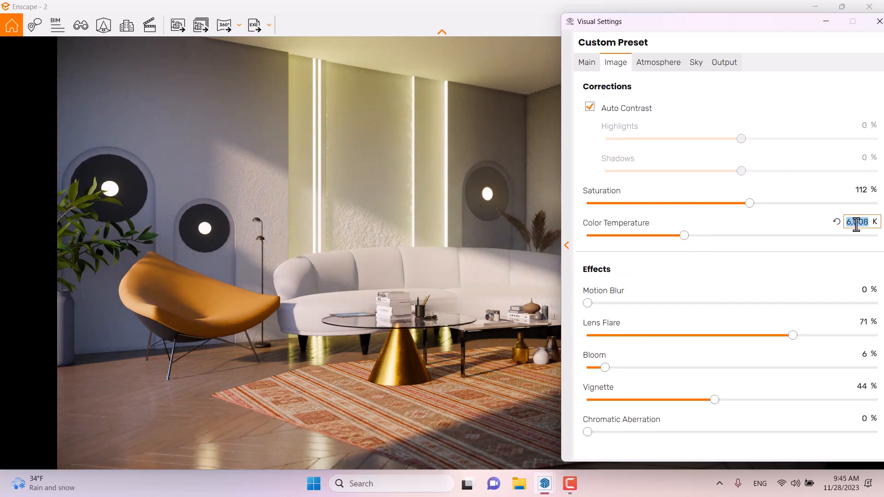
text(5,800)
key(Return)
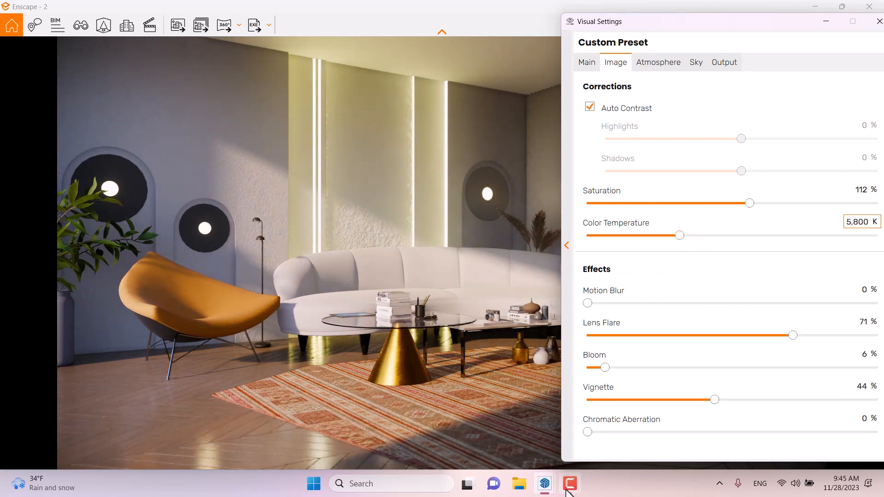
- Set the Sun Brightness to 6% after trying 0, 4, 1 and 2%, and reduce the Ambient Brightness to 59%
click(643, 65)
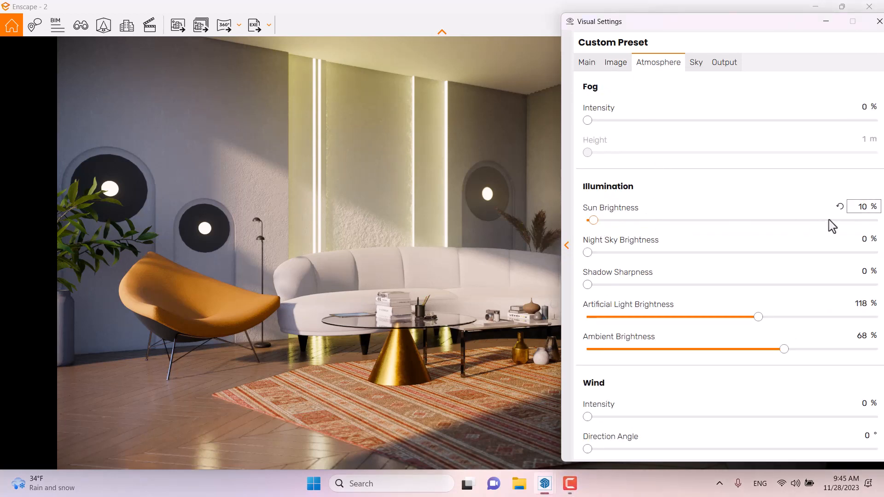
double_click(864, 206)
text(0)
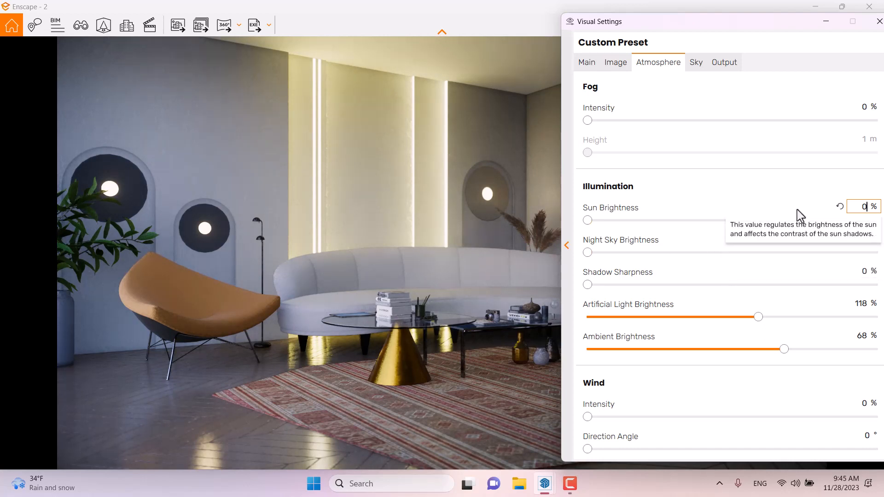
click(863, 208)
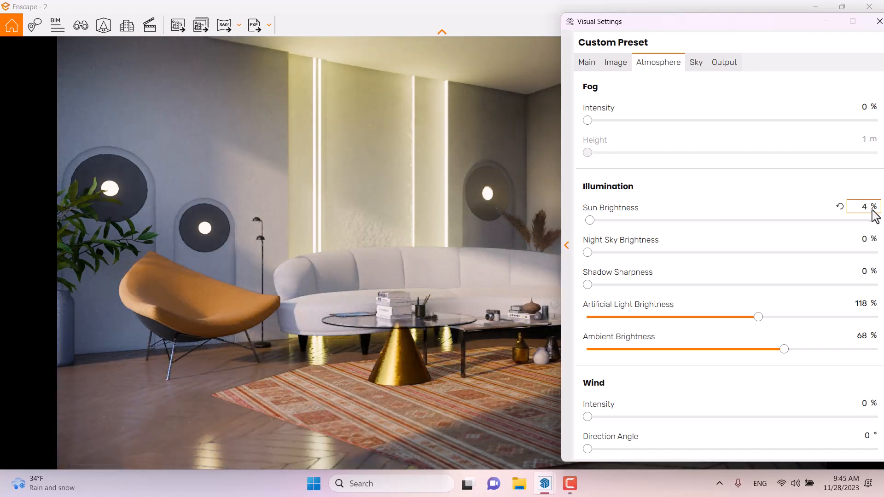
click(863, 210)
text(1)
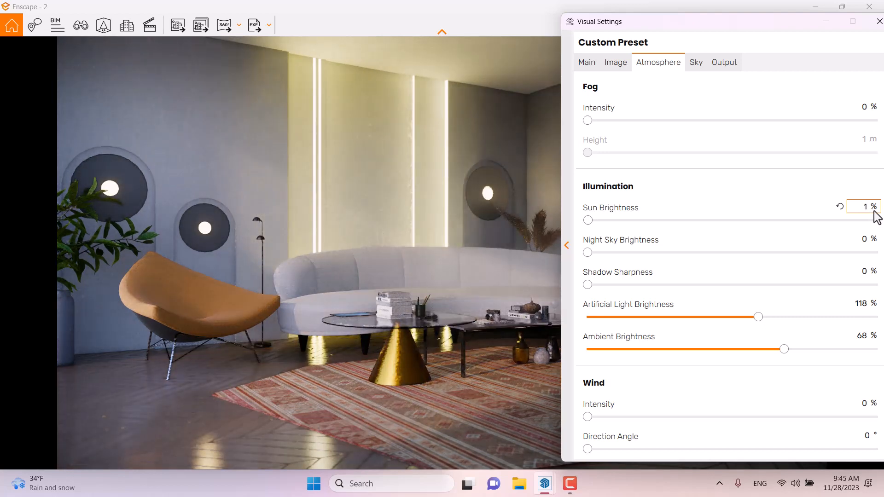
click(868, 210)
text(2)
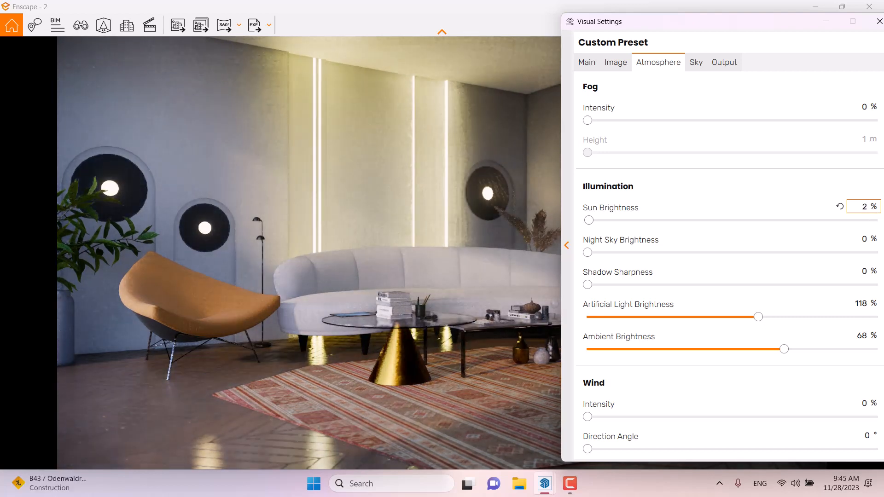
click(865, 208)
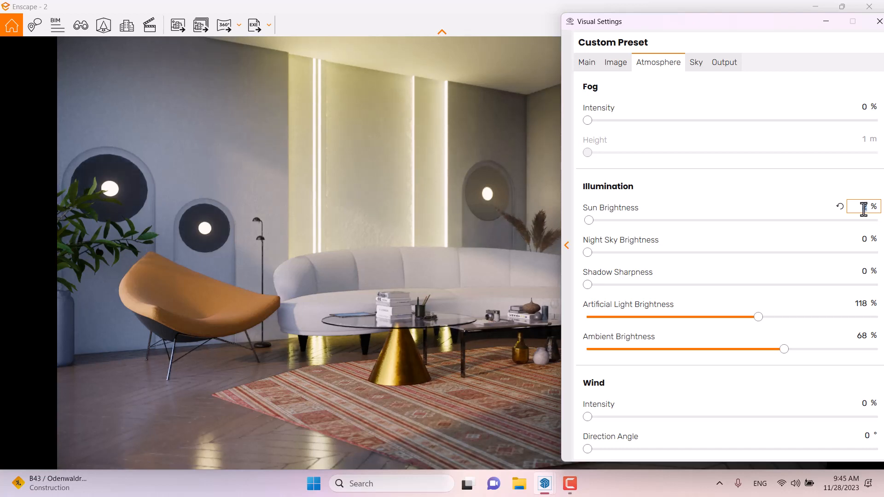
text(6)
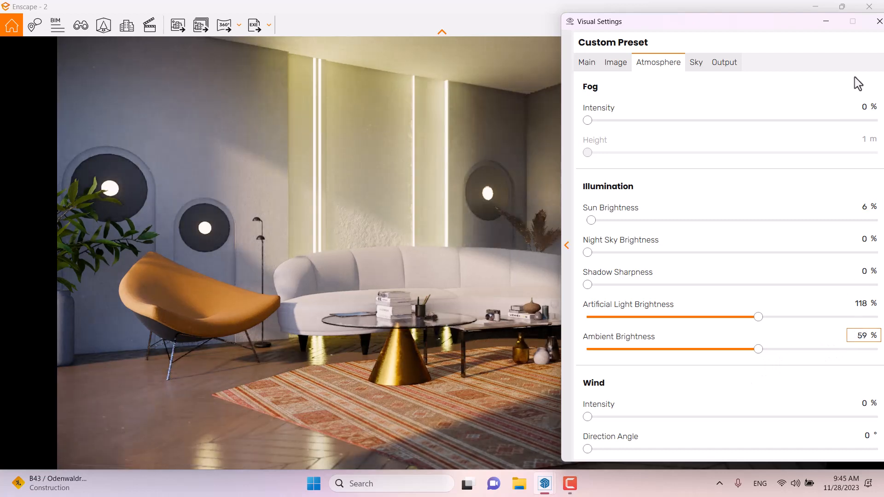
- Set the output resolution to Ultra HD and close the visual settings
click(878, 22)
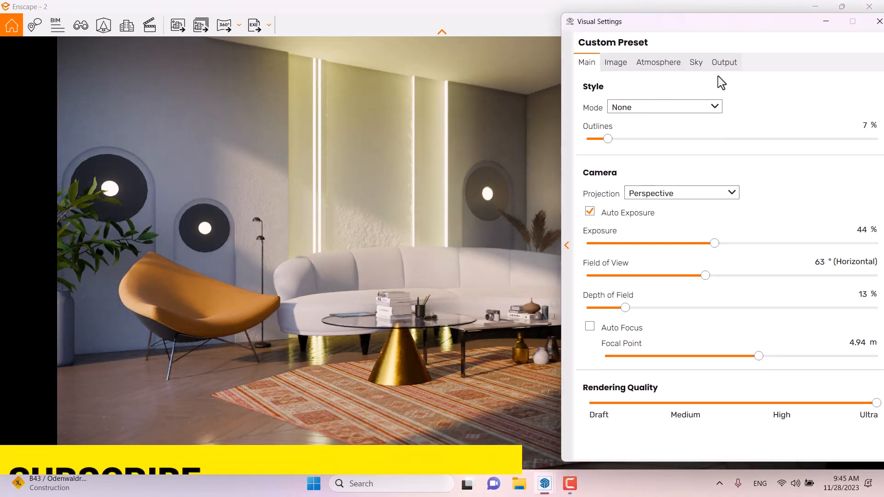
click(725, 62)
click(666, 107)
click(655, 171)
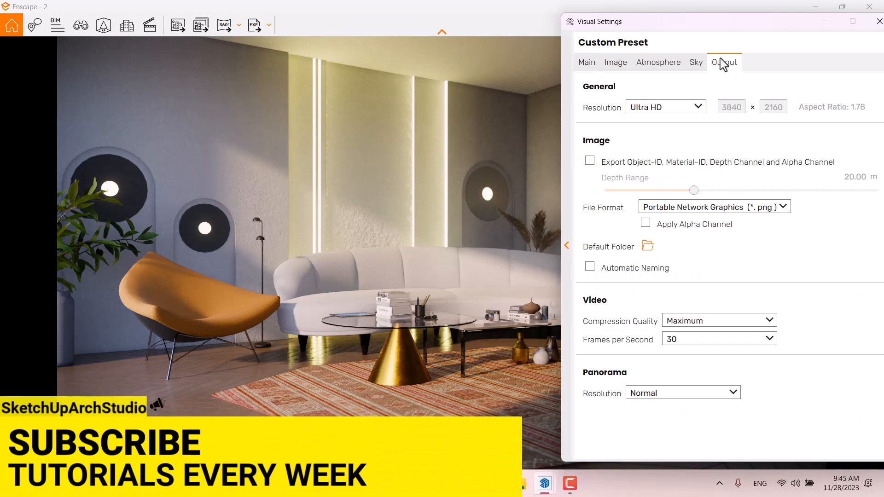
drag(703, 28, 344, 59)
click(521, 49)
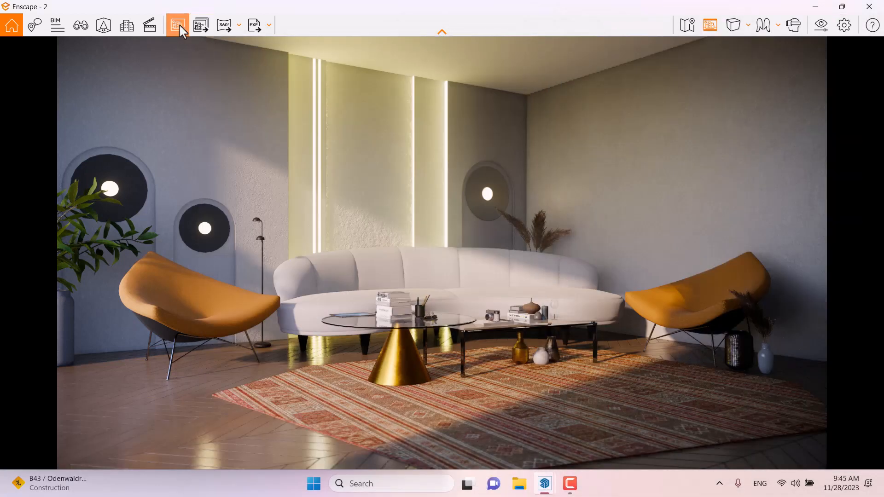
- Abandon the screenshot export and narrow the camera's horizontal field of view to 57°
click(178, 25)
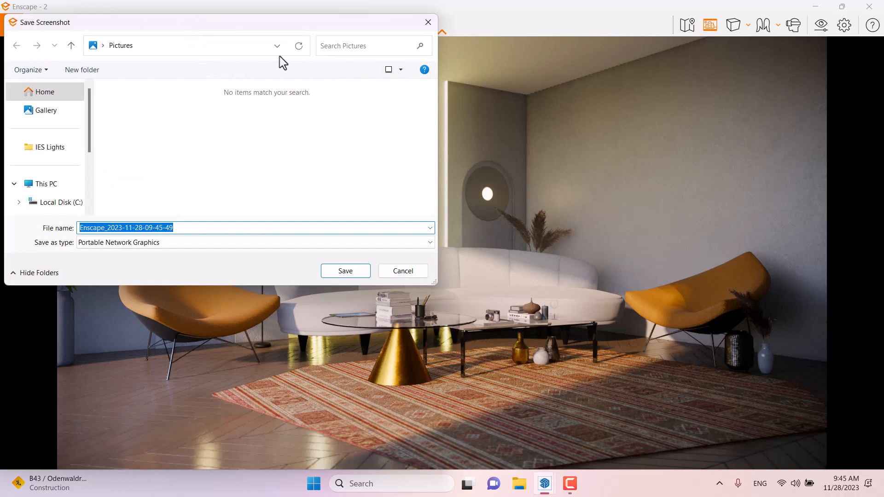
click(428, 22)
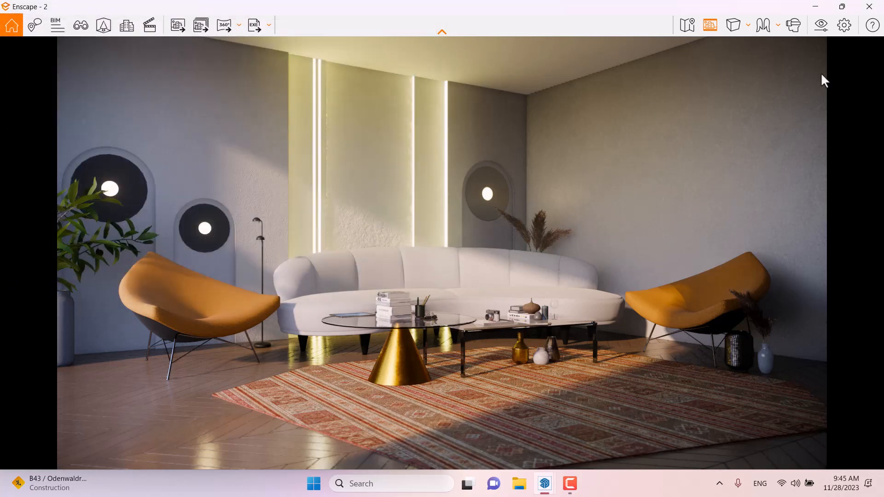
click(828, 30)
drag(344, 304, 333, 304)
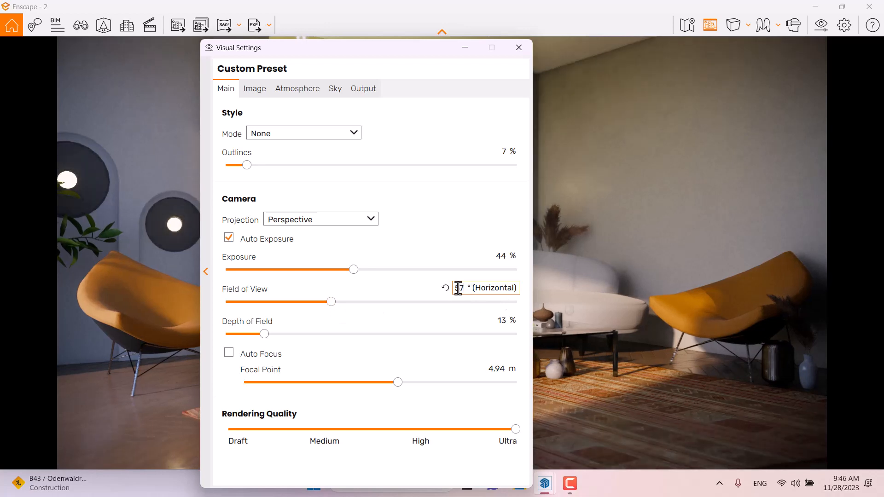
click(519, 47)
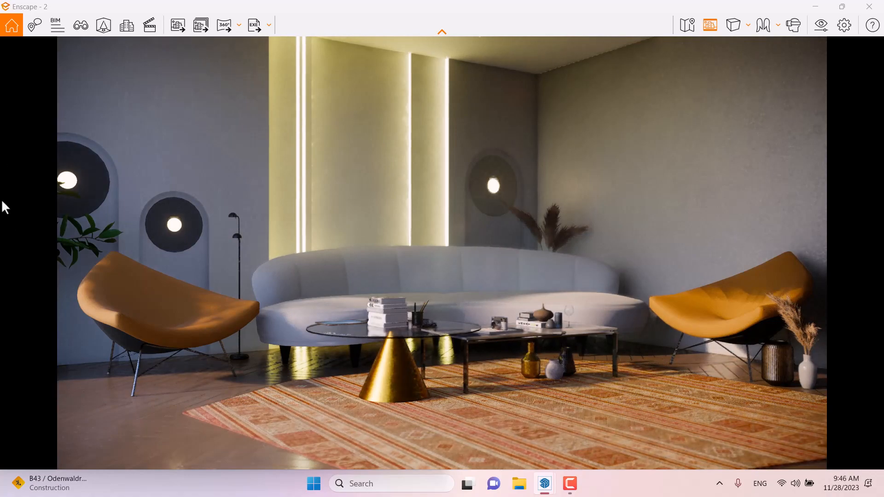
- Switch to SketchUp and move the corner potted plant about 0.25 m along the back wall toward the armchair
drag(550, 7, 883, 87)
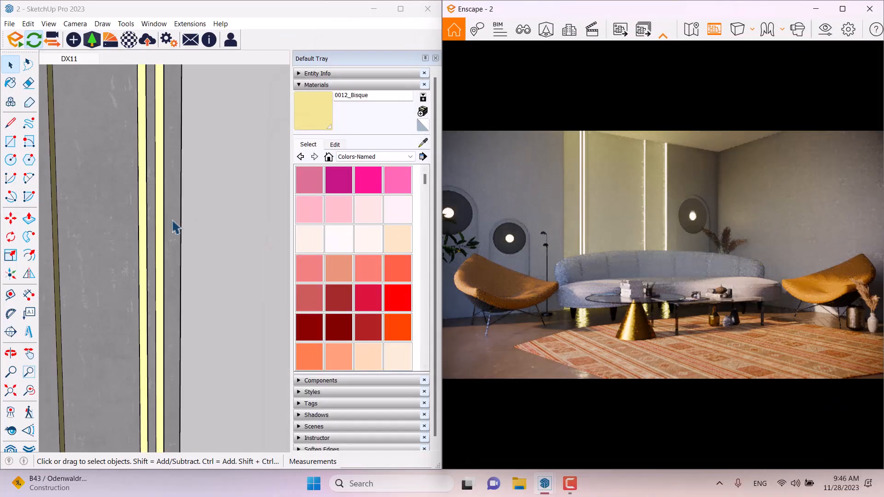
mouse_move(174, 223)
middle_down()
mouse_move(91, 206)
mouse_move(272, 207)
mouse_move(258, 227)
mouse_move(162, 280)
mouse_move(263, 299)
middle_up()
click(234, 220)
click(154, 259)
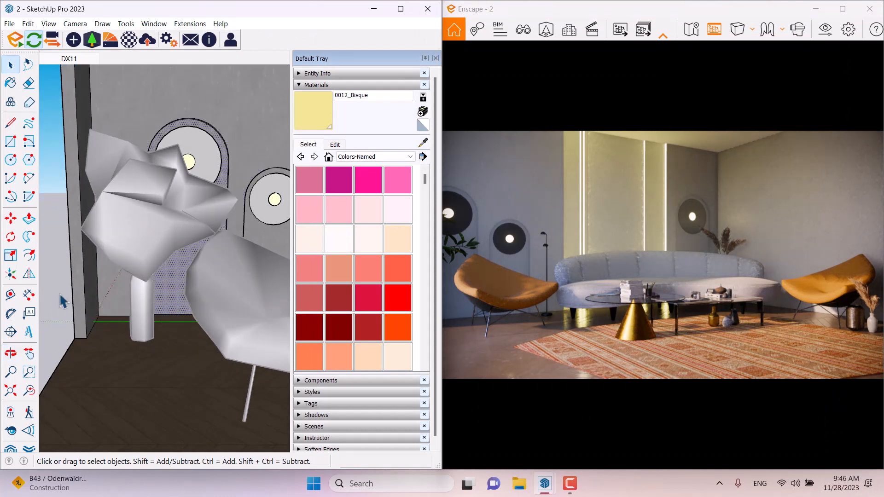
right_click(59, 294)
click(81, 301)
click(148, 294)
click(10, 219)
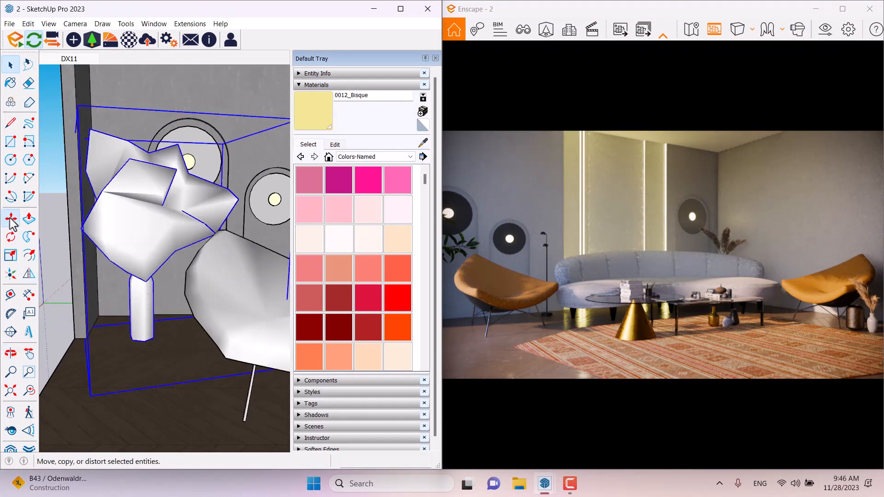
click(132, 392)
click(173, 389)
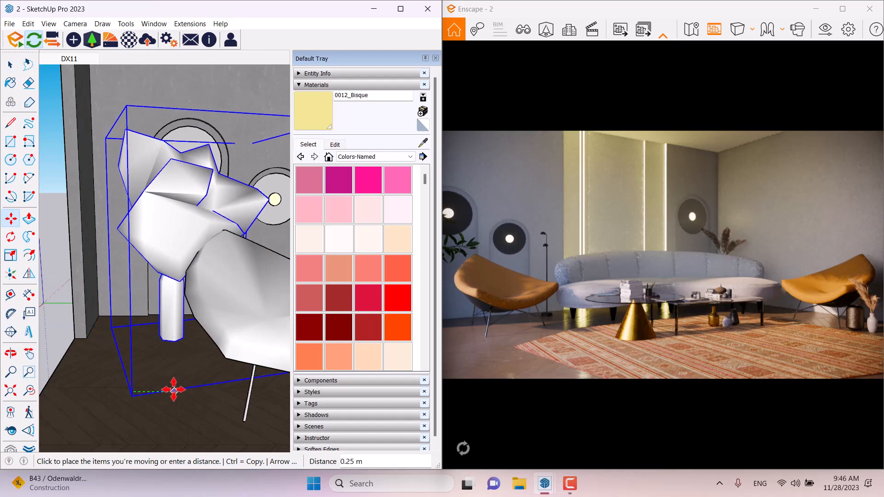
key(space)
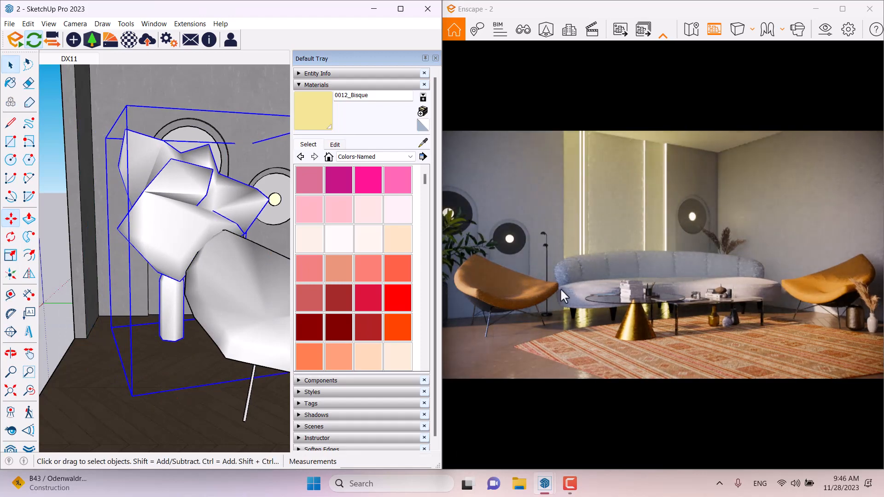
- Return to the maximized Enscape render and start saving a PNG screenshot to the Desktop, entering a file name beginning with R
click(846, 8)
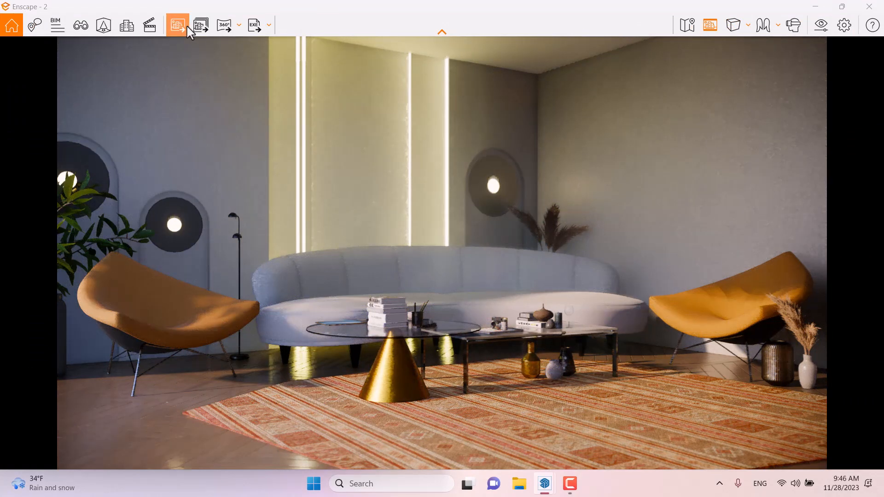
click(199, 27)
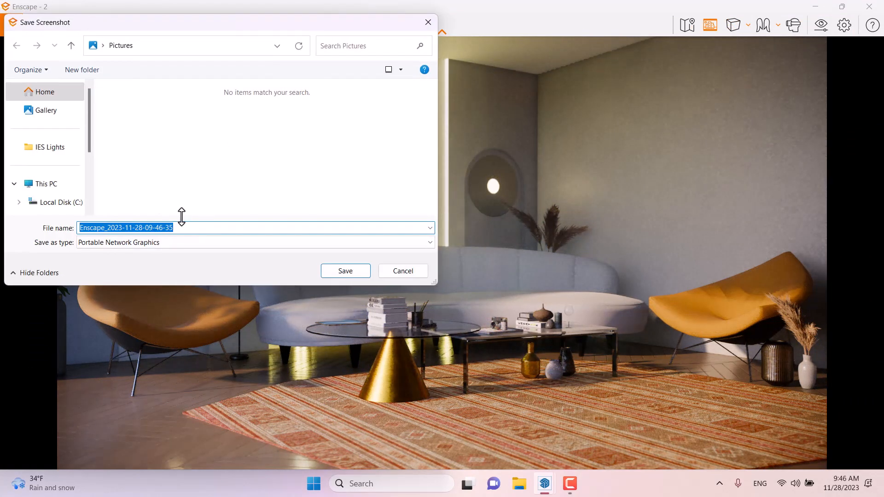
click(102, 46)
click(102, 45)
click(103, 45)
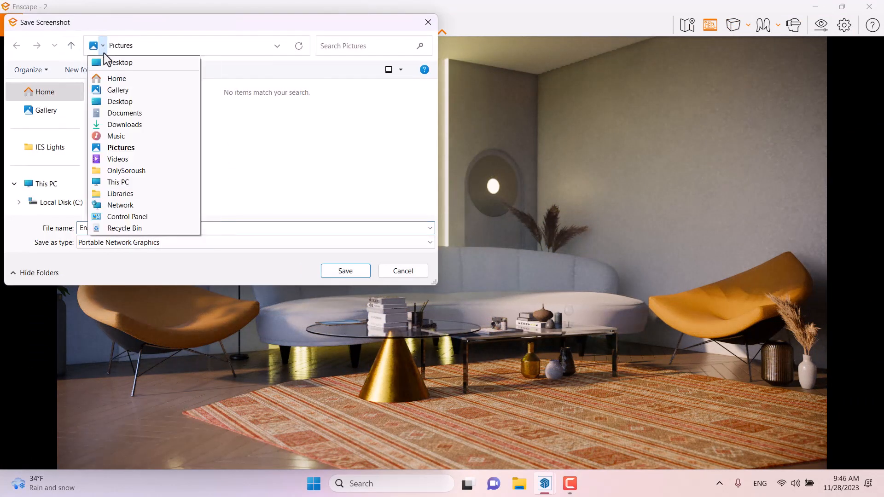
click(115, 63)
click(142, 227)
key(Caps_Lock)
text(R)
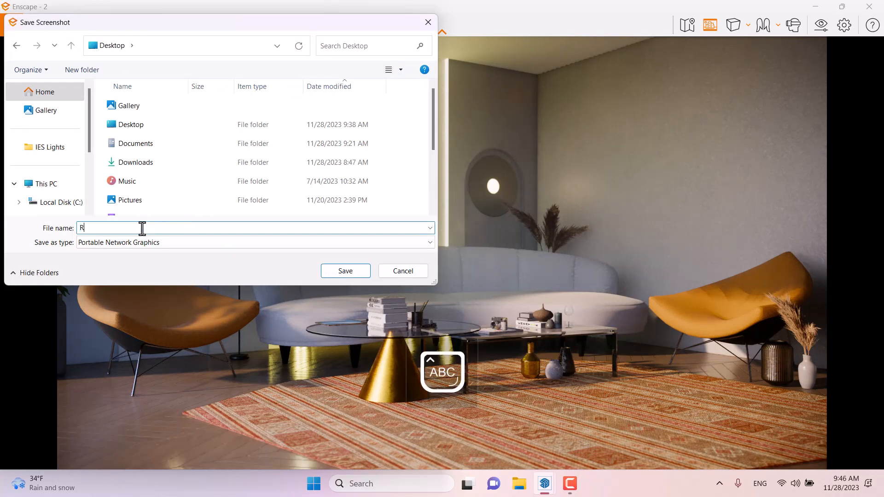